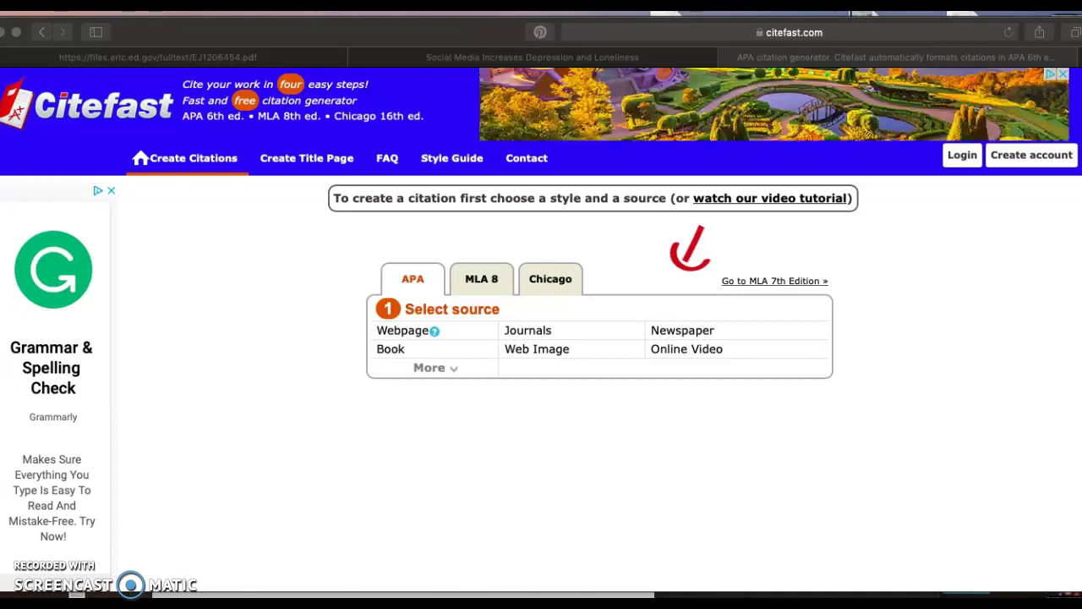
Compare the APA and MLA citation styles and select MLA 8 for the citation.
{"action": "left_click", "coordinate": [485, 283]}
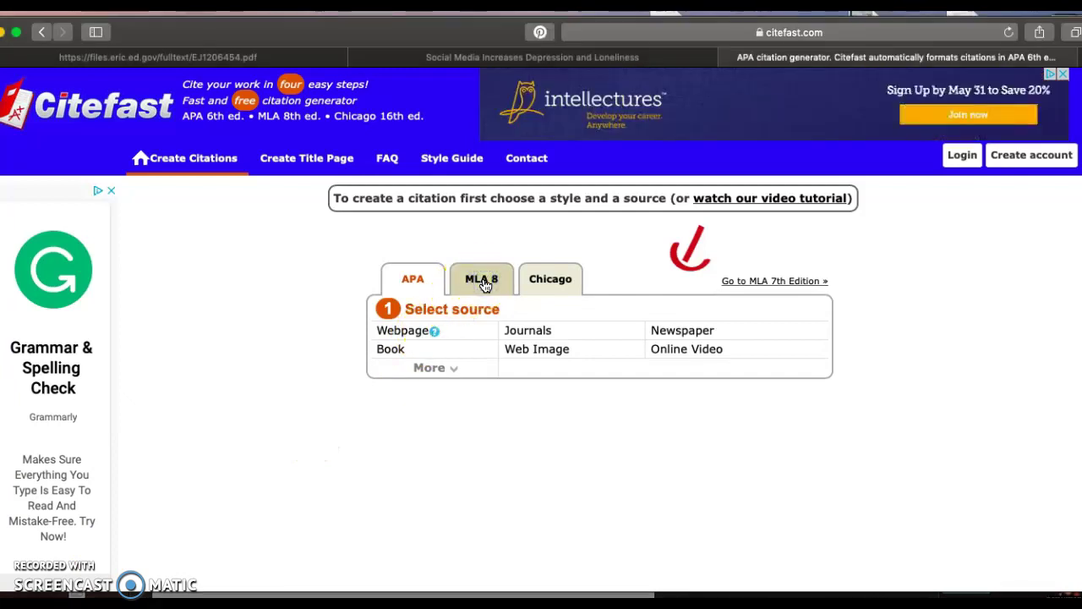
{"action": "left_click", "coordinate": [484, 283]}
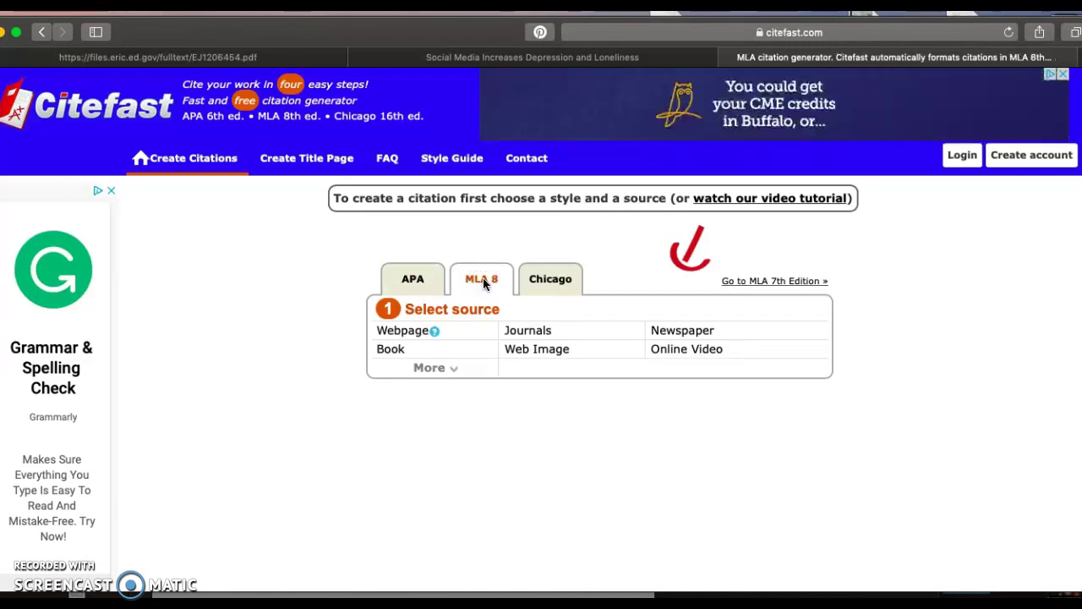
{"action": "left_click", "coordinate": [405, 281]}
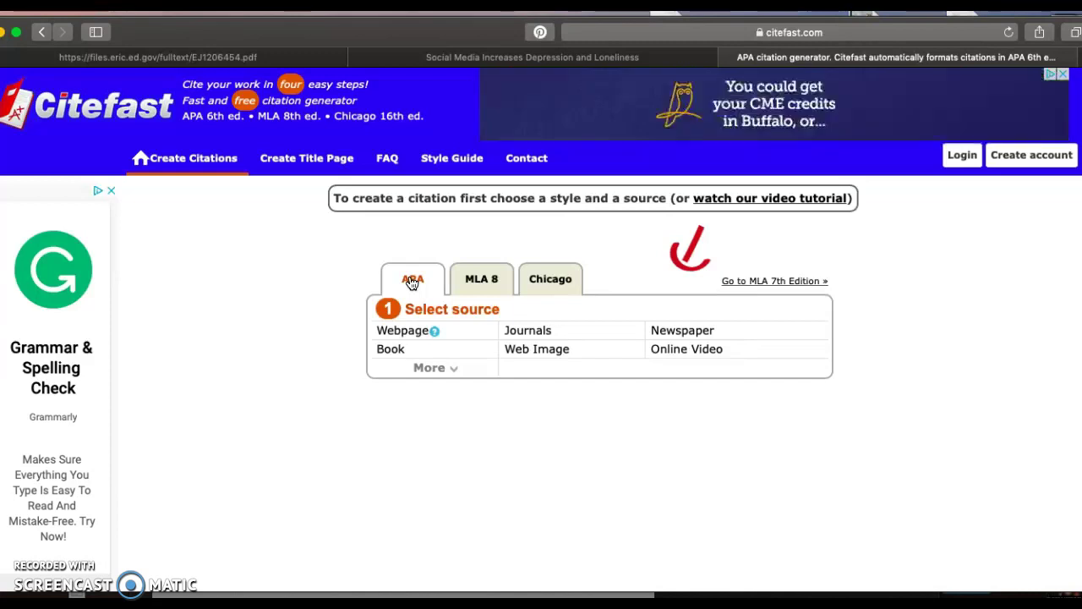
{"action": "left_click", "coordinate": [473, 279]}
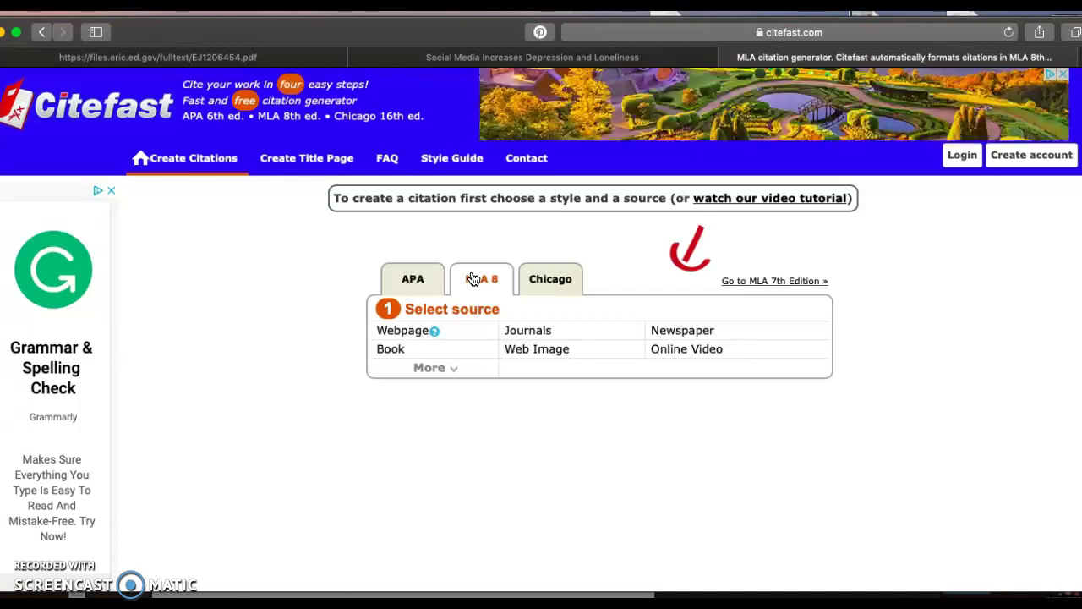
{"action": "left_click", "coordinate": [408, 333]}
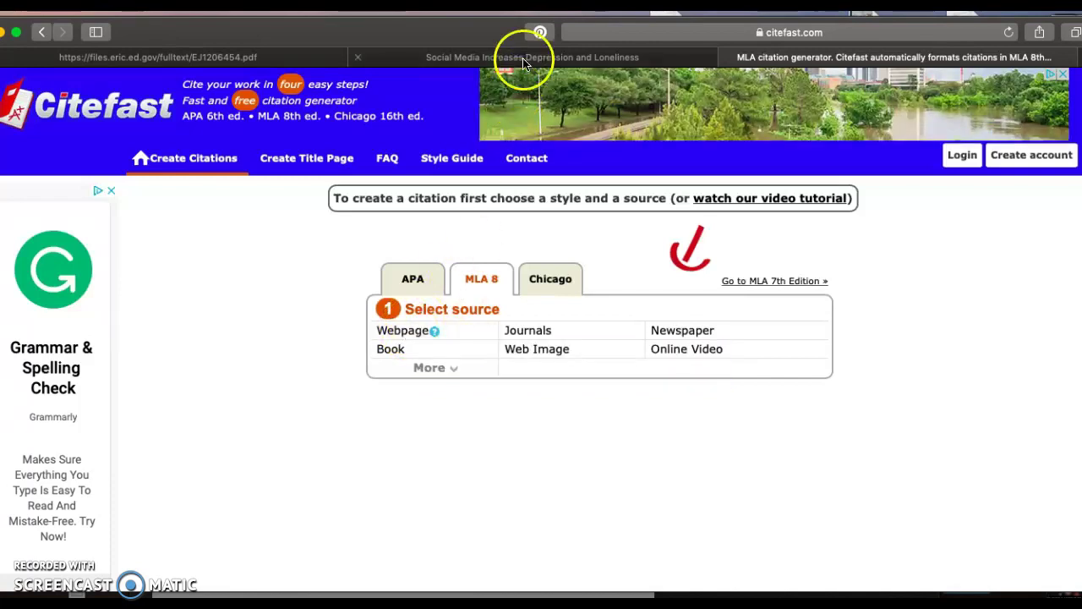
Look through the Healthline article on social media and depression, from its title and byline to the section on whether social media causes depression.
{"action": "left_click", "coordinate": [524, 59]}
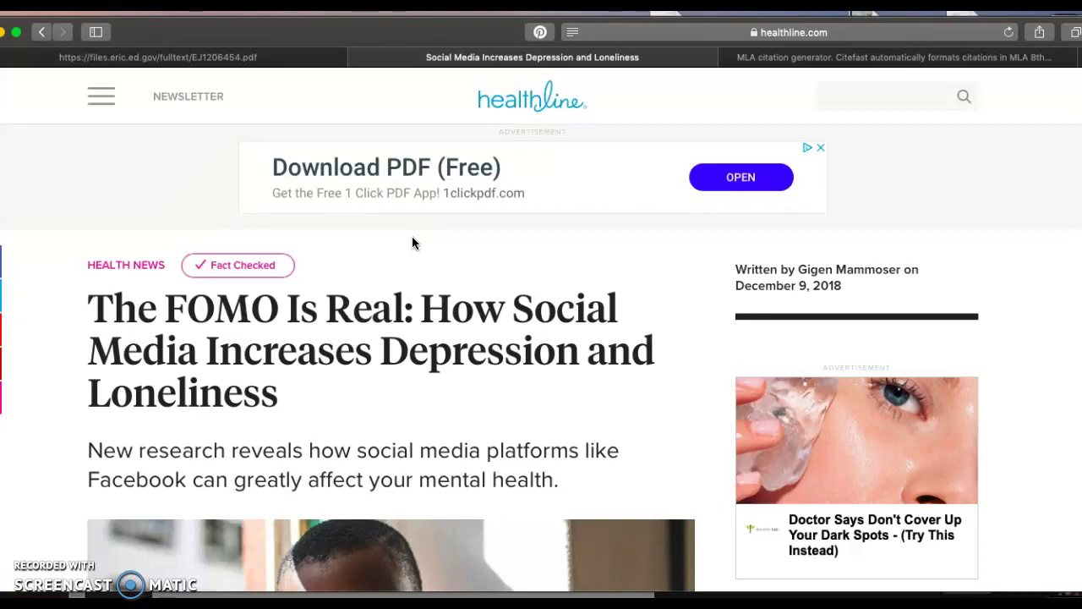
{"action": "scroll", "coordinate": [413, 243], "scroll_direction": "down", "scroll_amount": 1}
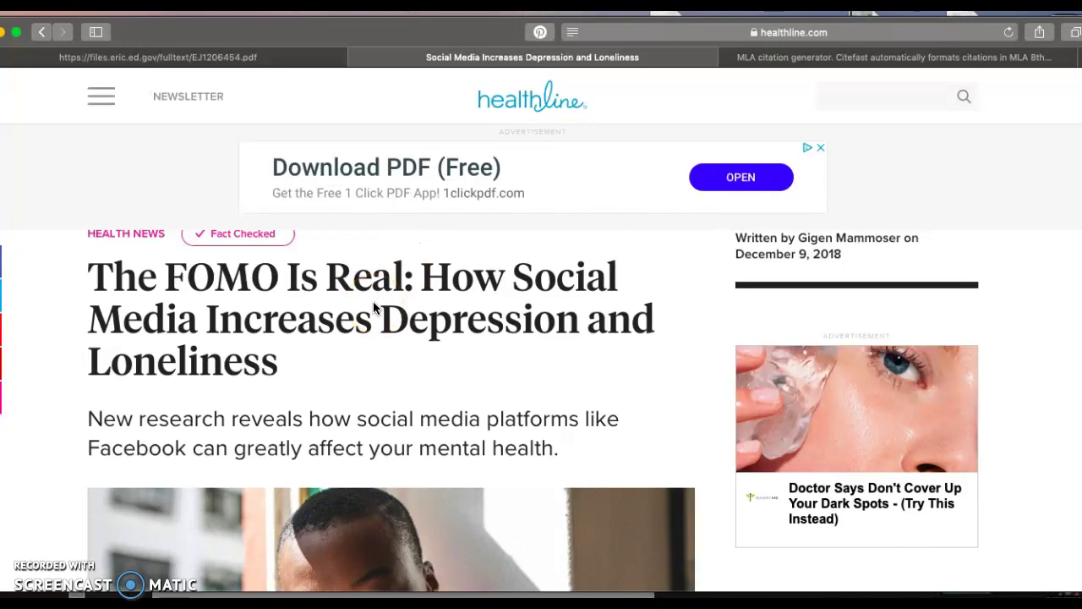
{"action": "scroll", "coordinate": [373, 301], "scroll_direction": "down", "scroll_amount": 2}
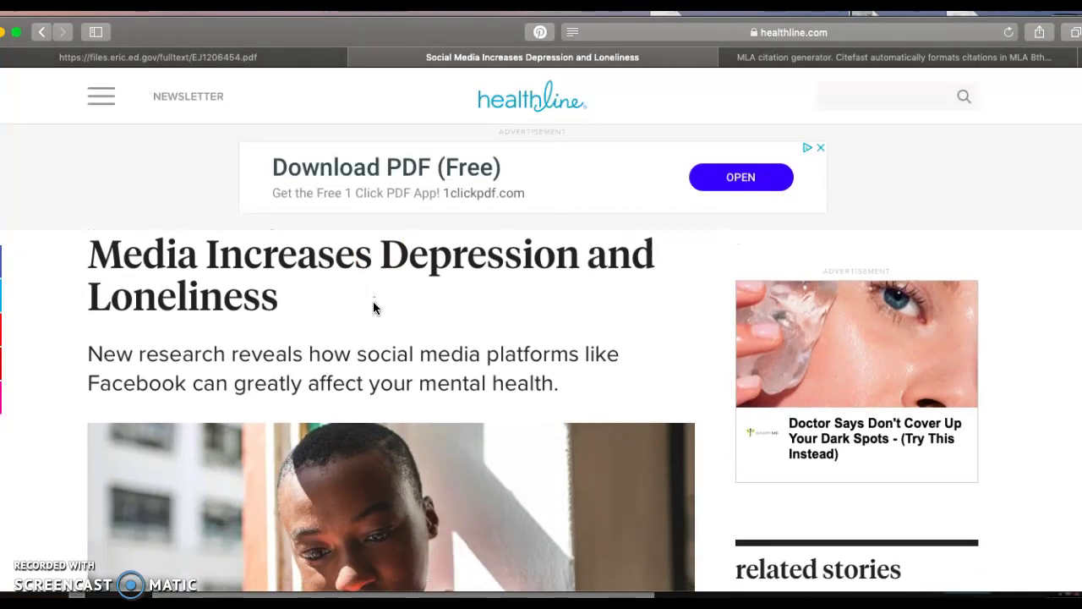
{"action": "scroll", "coordinate": [373, 301], "scroll_direction": "up", "scroll_amount": 3}
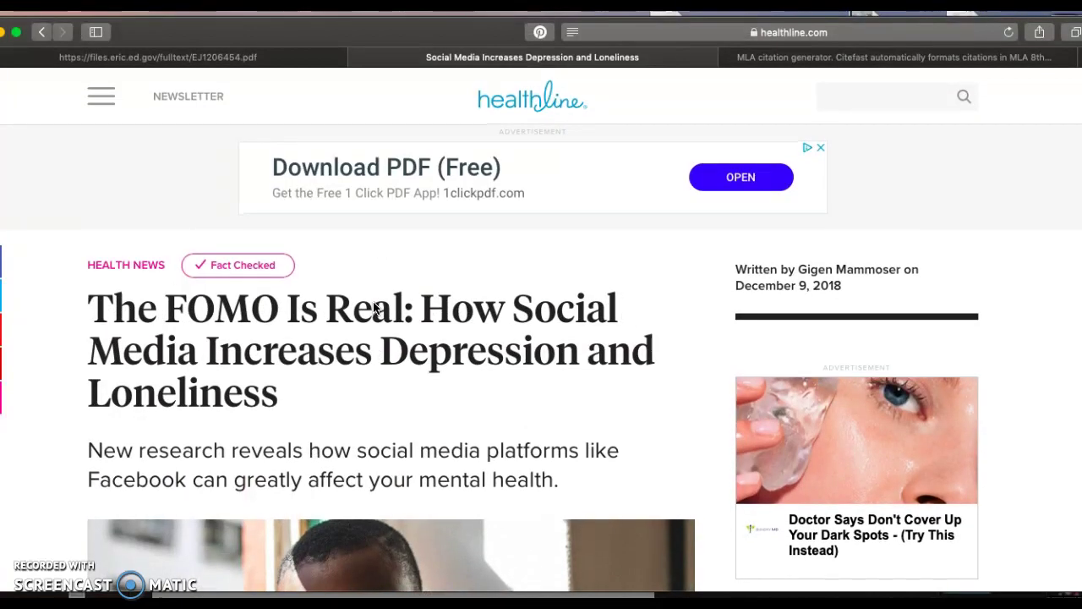
{"action": "scroll", "coordinate": [375, 307], "scroll_direction": "down", "scroll_amount": 15}
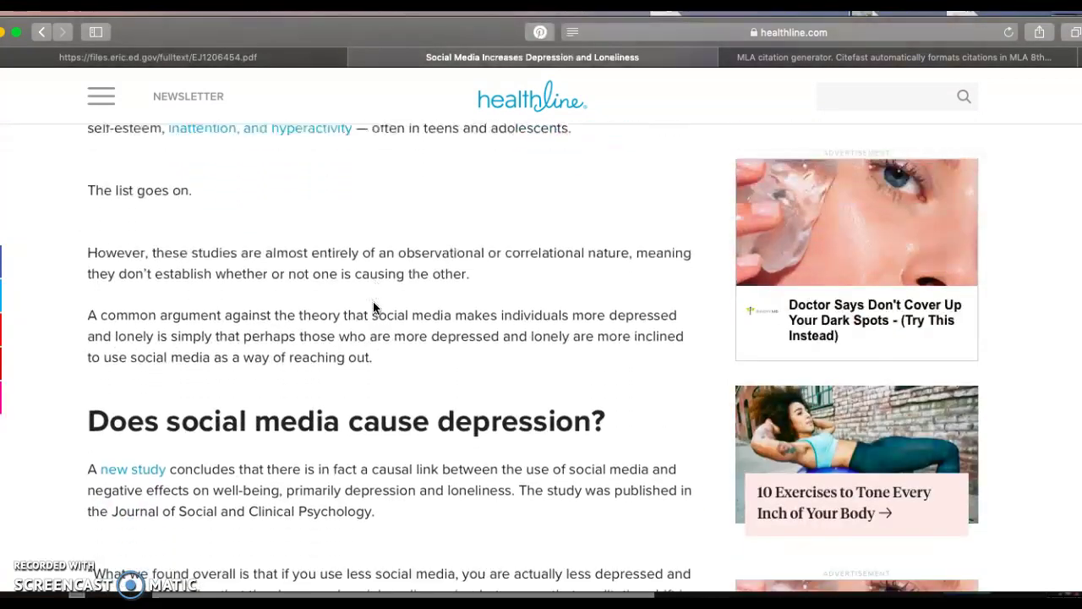
{"action": "scroll", "coordinate": [374, 307], "scroll_direction": "down", "scroll_amount": 8}
{"action": "left_click", "coordinate": [68, 191]}
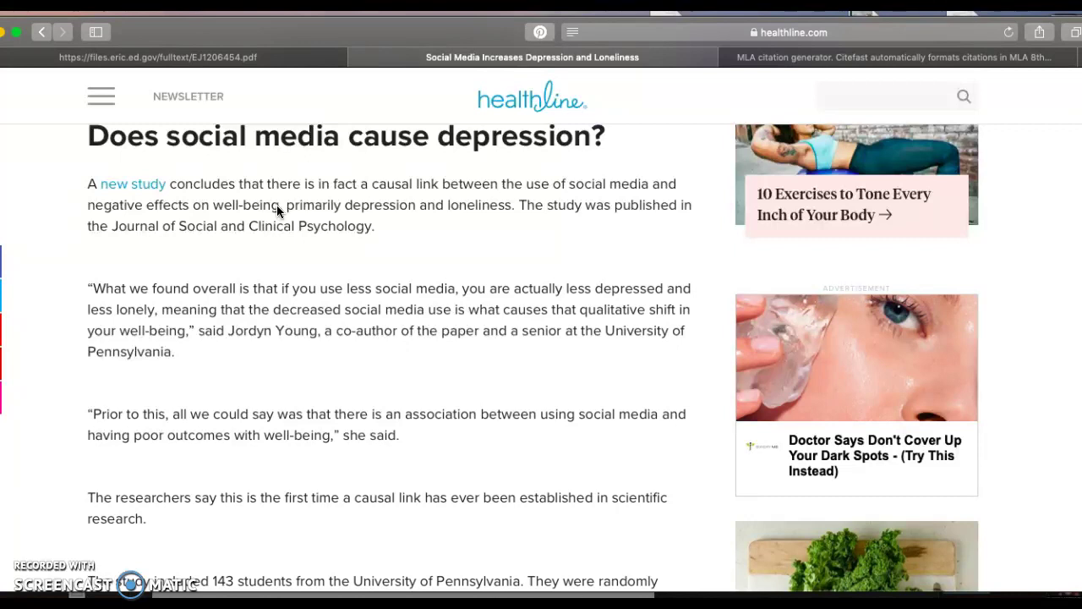
{"action": "scroll", "coordinate": [277, 206], "scroll_direction": "up", "scroll_amount": 10}
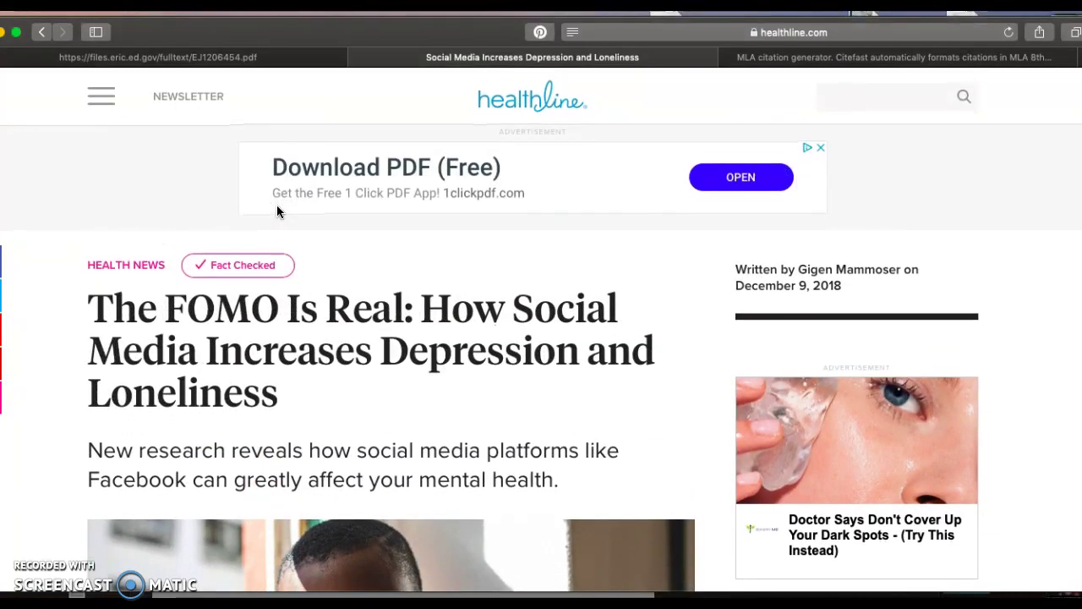
Return to the Citefast page, choose Webpage as the source type and switch to manual entry.
{"action": "left_click", "coordinate": [781, 59]}
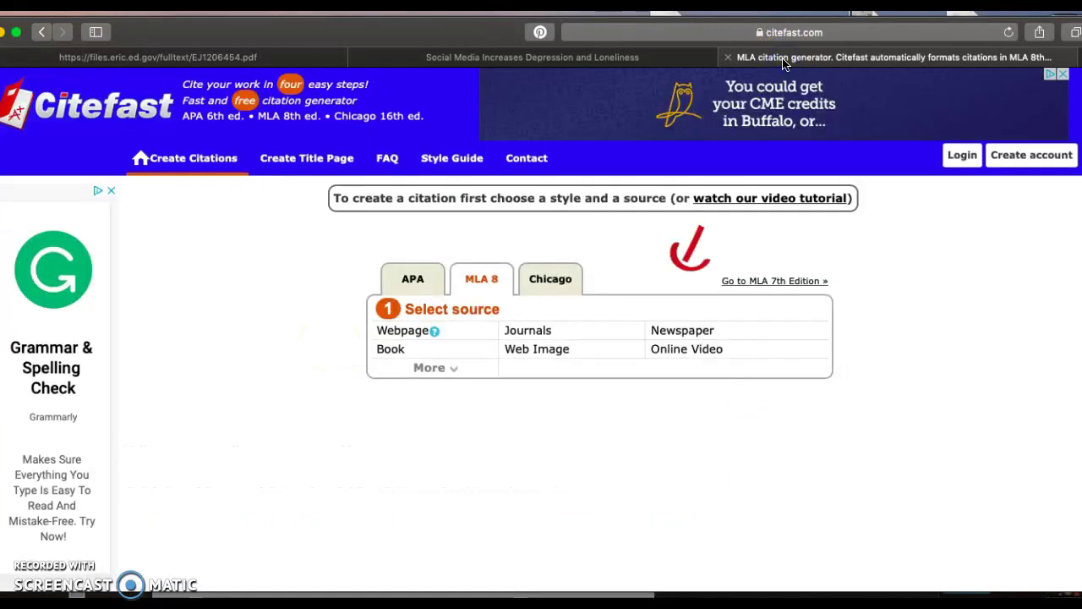
{"action": "mouse_move", "coordinate": [395, 332]}
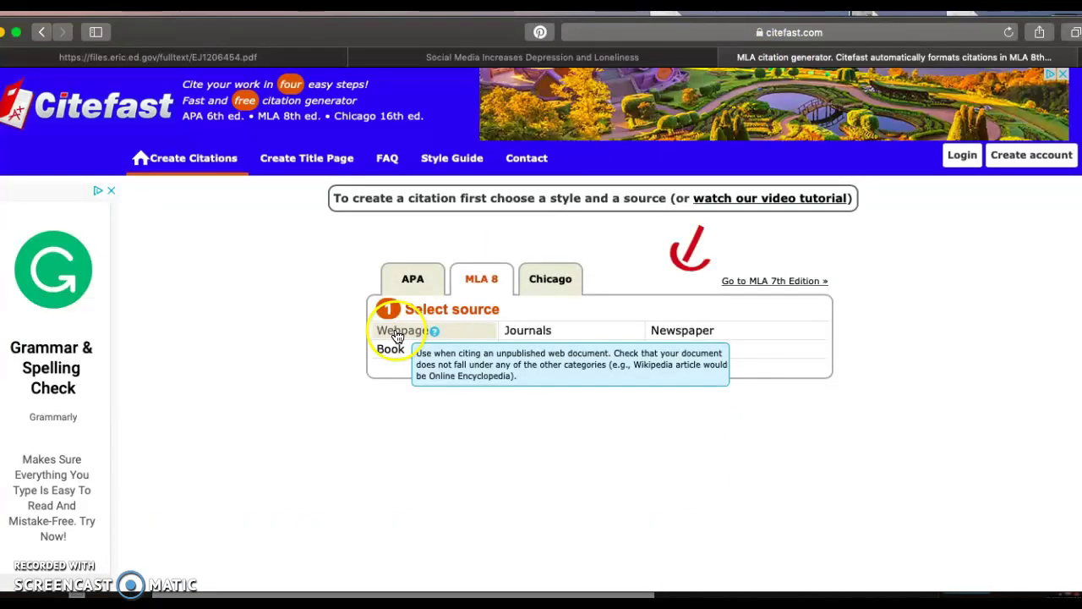
{"action": "left_click", "coordinate": [398, 334]}
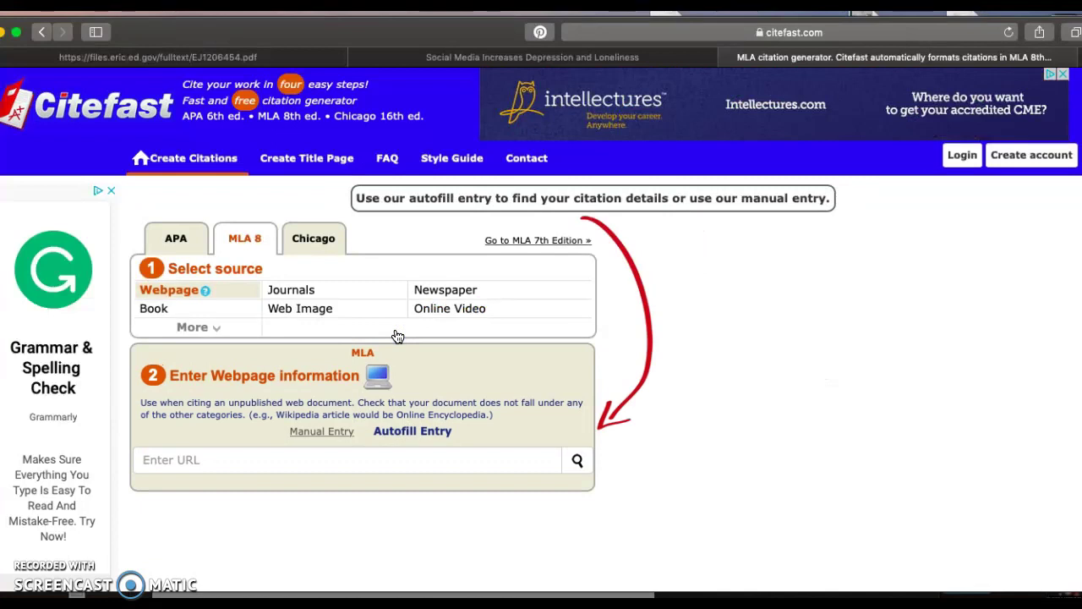
{"action": "left_click", "coordinate": [320, 433]}
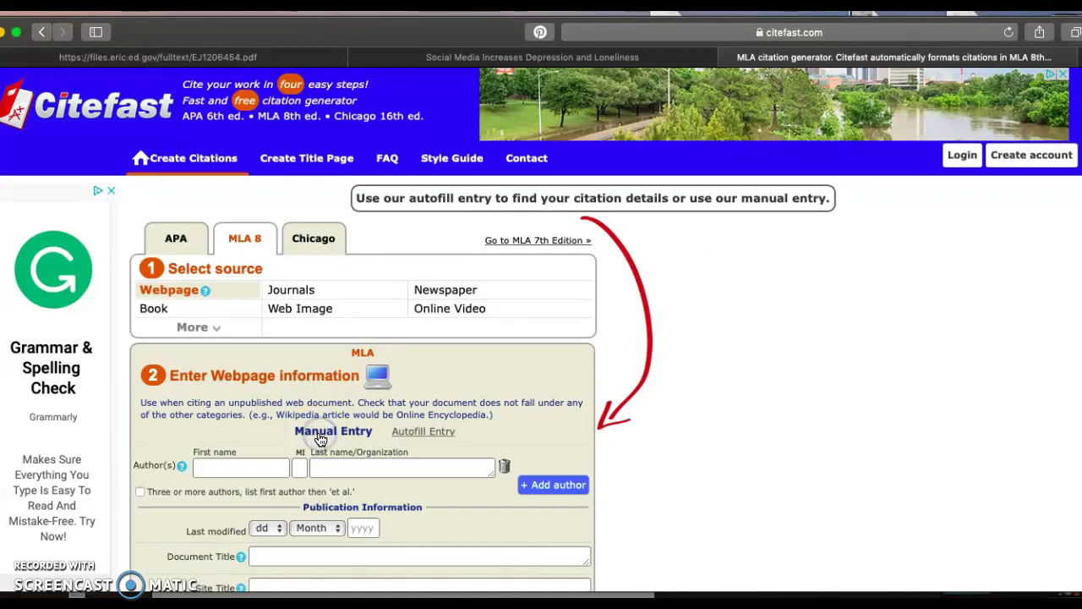
{"action": "scroll", "coordinate": [320, 439], "scroll_direction": "down", "scroll_amount": 5}
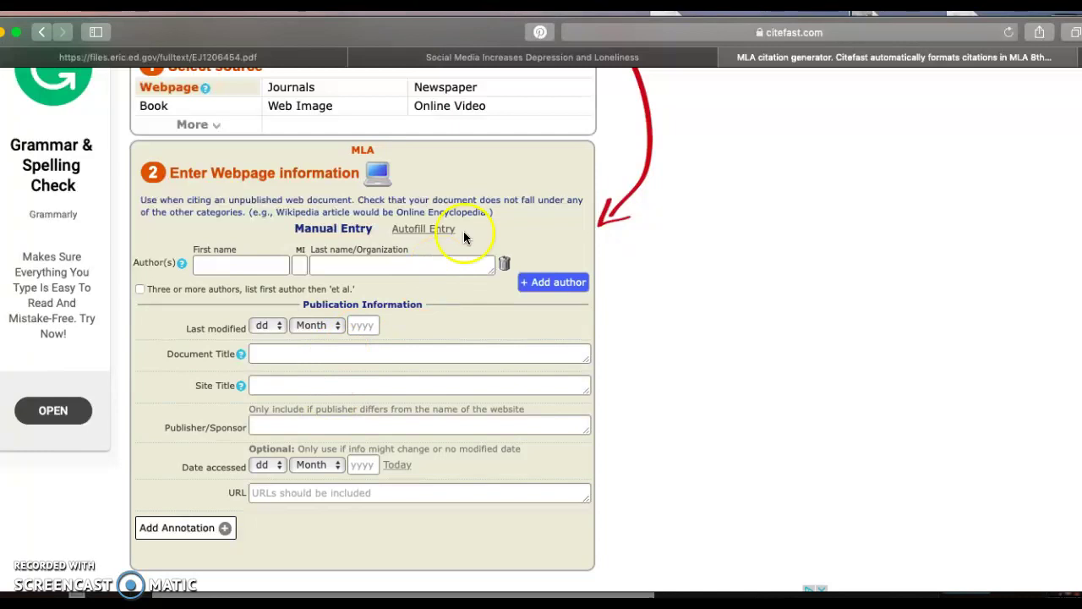
Copy the Healthline article's headline, "The FOMO Is Real: How Social Media Increases Depression and Loneliness", into the citation's Document Title.
{"action": "left_click", "coordinate": [525, 59]}
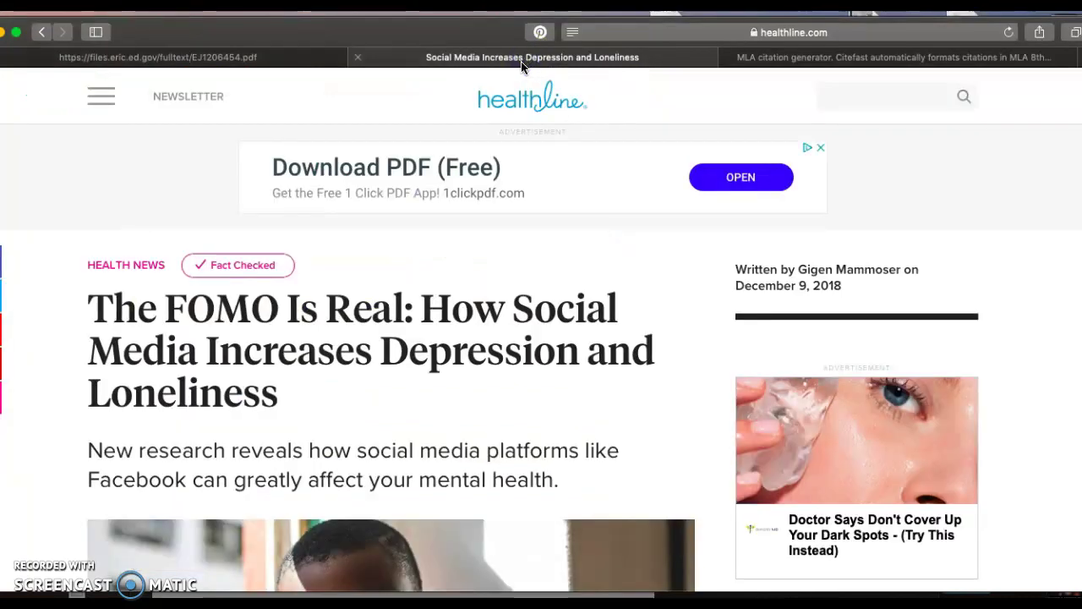
{"action": "left_click_drag", "start_coordinate": [274, 386], "coordinate": [97, 309]}
{"action": "key", "text": "super+c"}
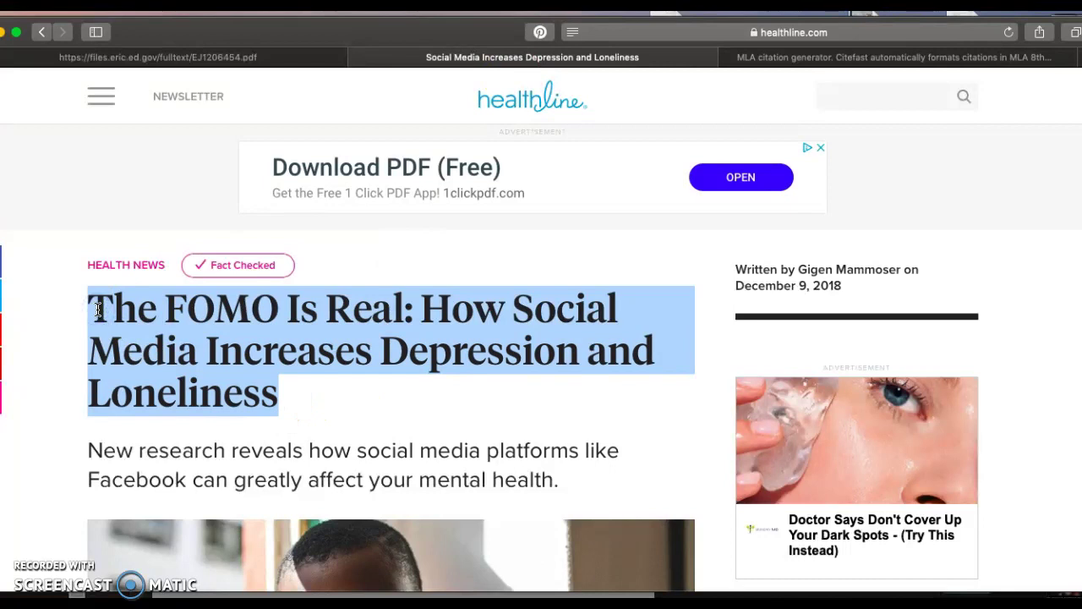
{"action": "left_click", "coordinate": [777, 56]}
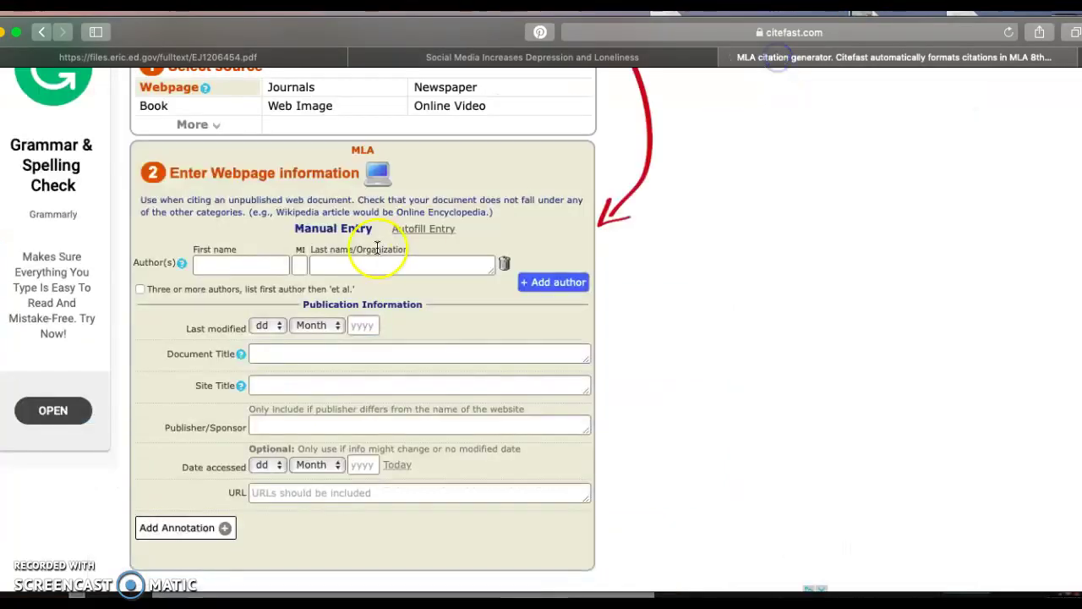
{"action": "left_click", "coordinate": [315, 354]}
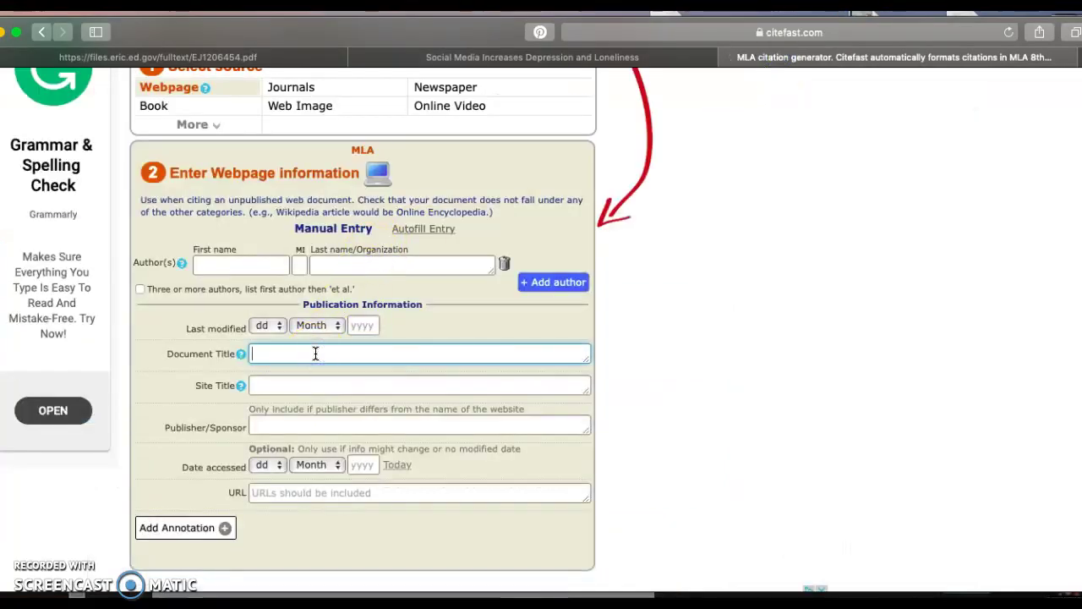
{"action": "key", "text": "super+v"}
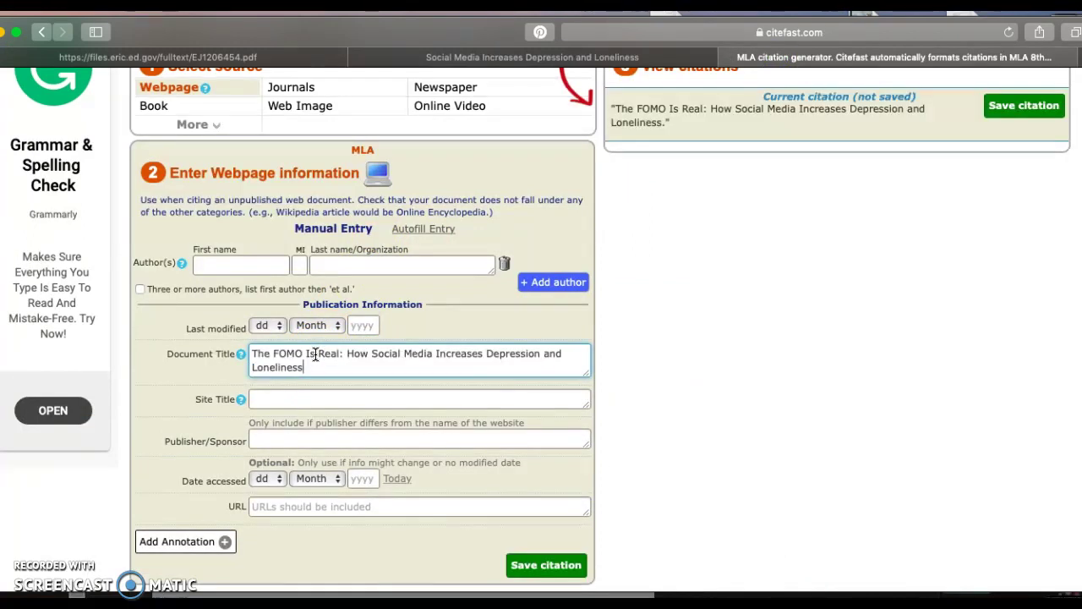
{"action": "left_click", "coordinate": [310, 367]}
{"action": "left_click", "coordinate": [299, 397]}
Copy the author's last name from the Healthline byline into the citation's author last name field.
{"action": "left_click", "coordinate": [254, 267]}
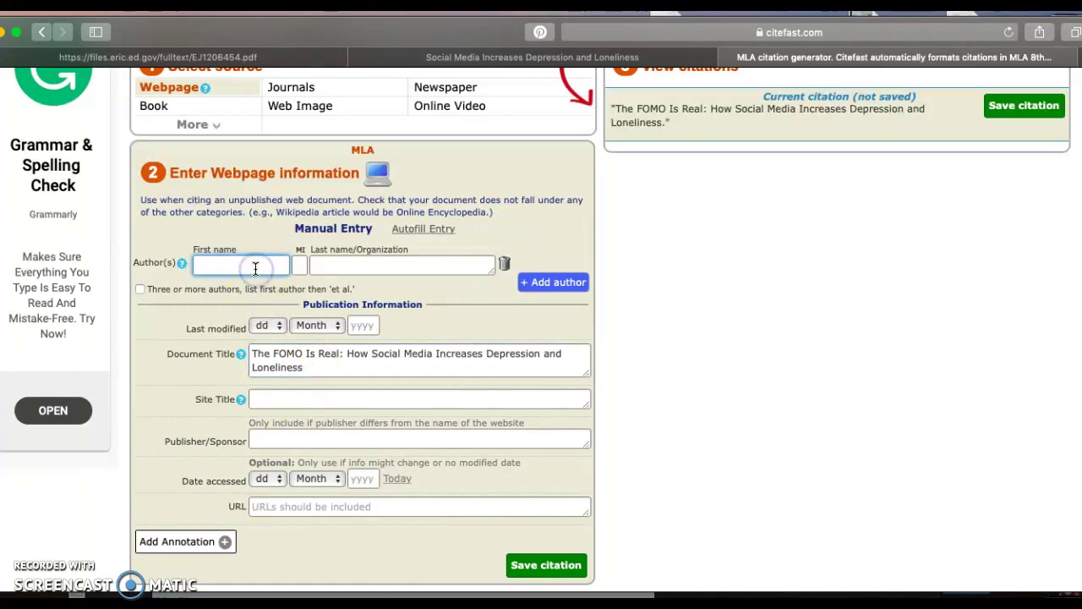
{"action": "left_click", "coordinate": [568, 59]}
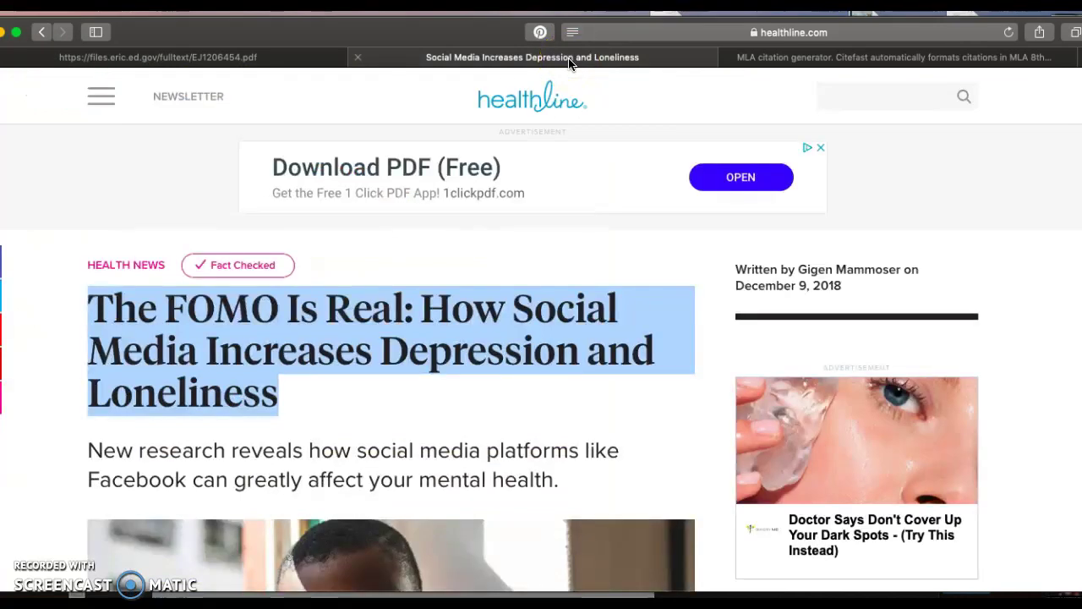
{"action": "left_click", "coordinate": [447, 265]}
{"action": "scroll", "coordinate": [446, 267], "scroll_direction": "down", "scroll_amount": 1}
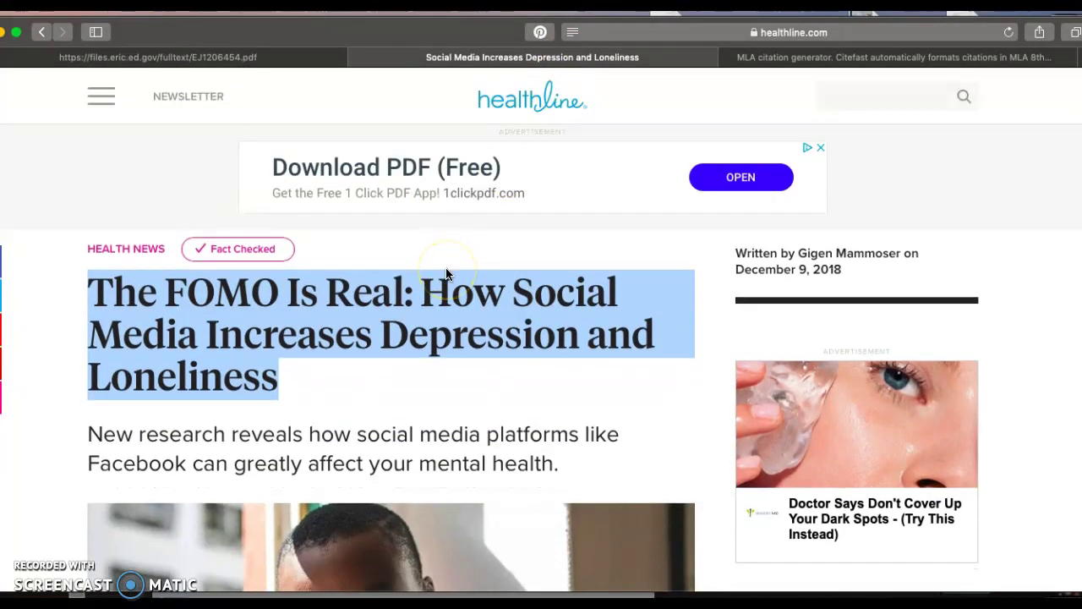
{"action": "scroll", "coordinate": [447, 274], "scroll_direction": "up", "scroll_amount": 1}
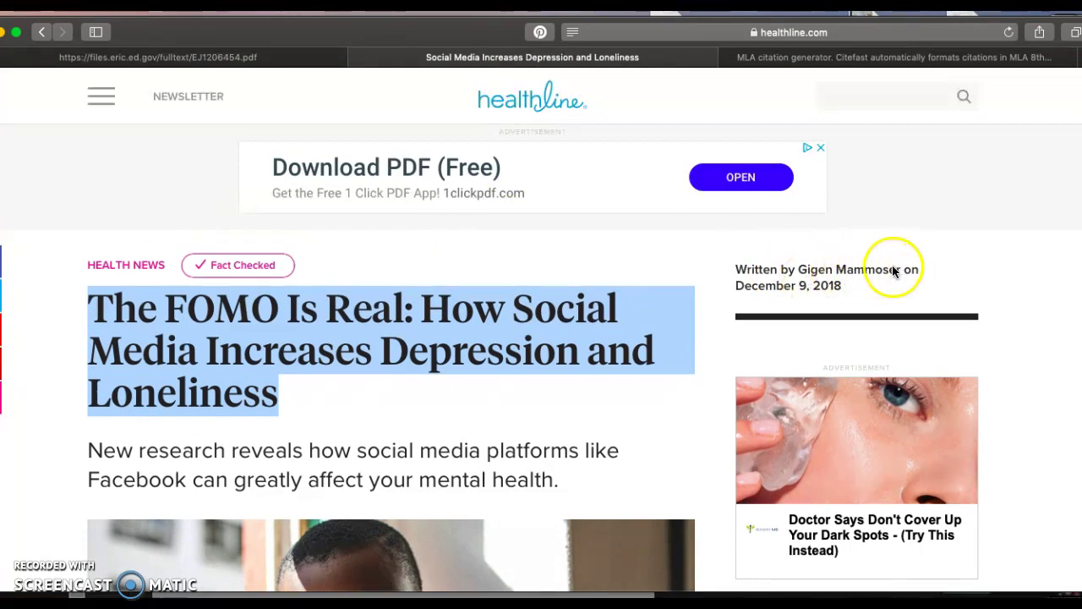
{"action": "left_click_drag", "start_coordinate": [900, 268], "coordinate": [835, 269]}
{"action": "key", "text": "super+c"}
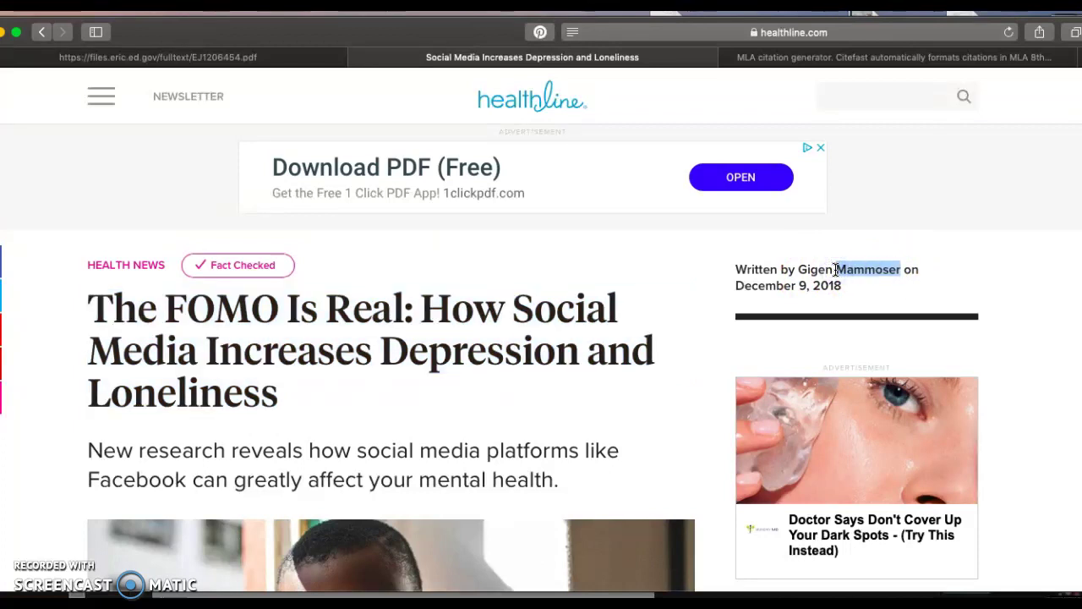
{"action": "left_click", "coordinate": [839, 57]}
{"action": "left_click", "coordinate": [441, 267]}
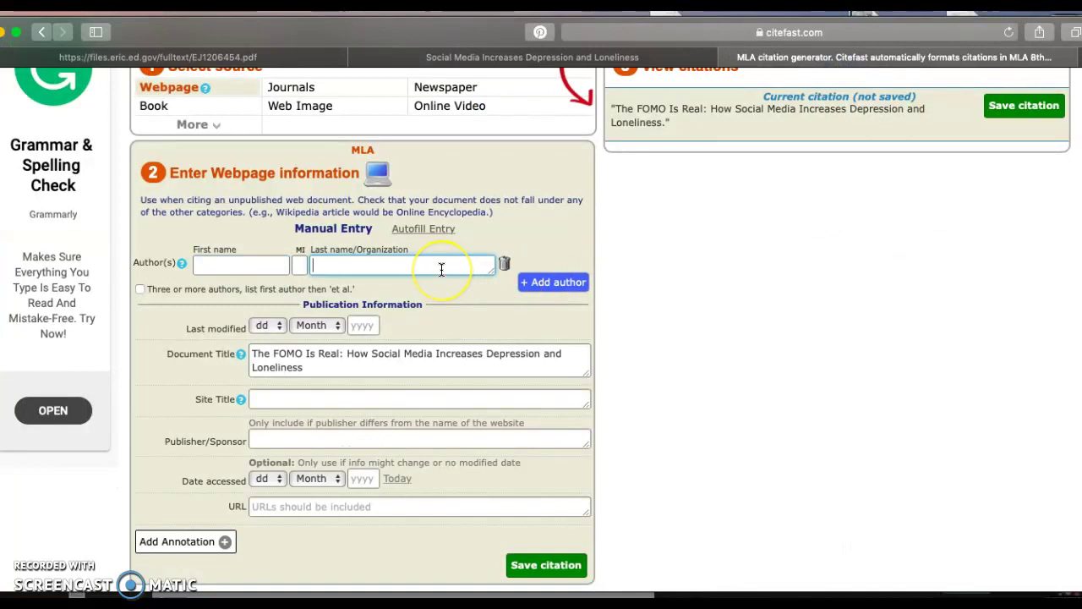
{"action": "key", "text": "super+v"}
Copy the author's first name from the Healthline byline into the citation's author first name field.
{"action": "left_click", "coordinate": [222, 266]}
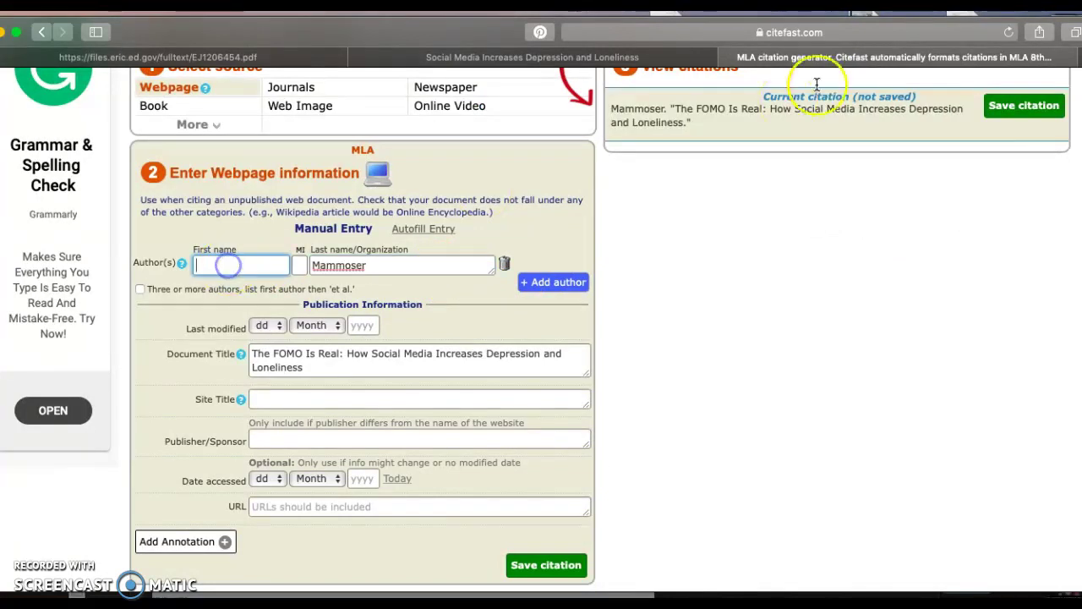
{"action": "left_click", "coordinate": [630, 57]}
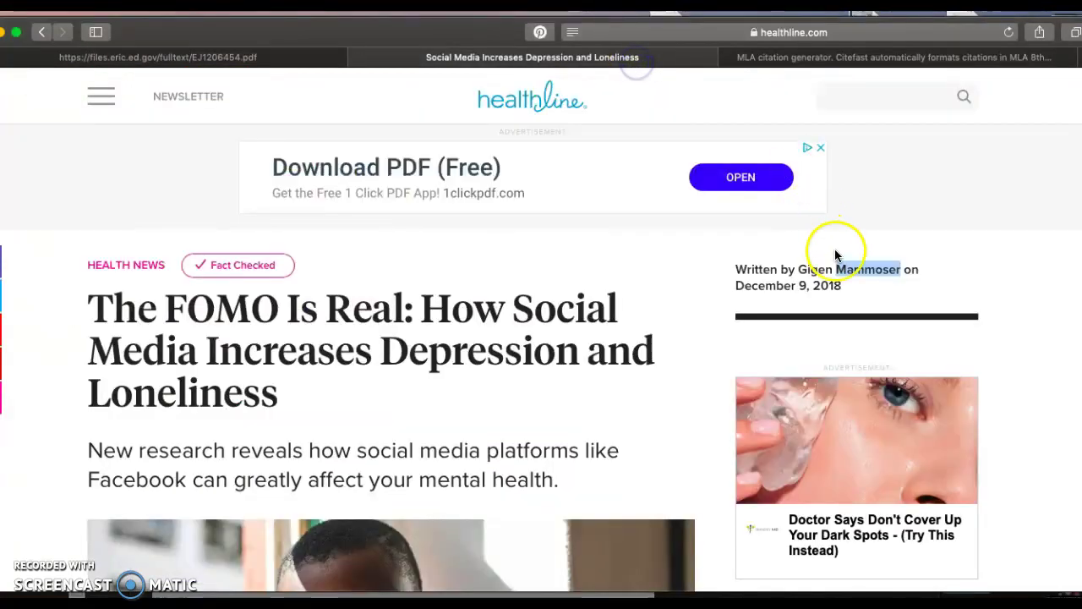
{"action": "left_click_drag", "start_coordinate": [832, 271], "coordinate": [801, 270]}
{"action": "key", "text": "super+c"}
{"action": "left_click", "coordinate": [891, 56]}
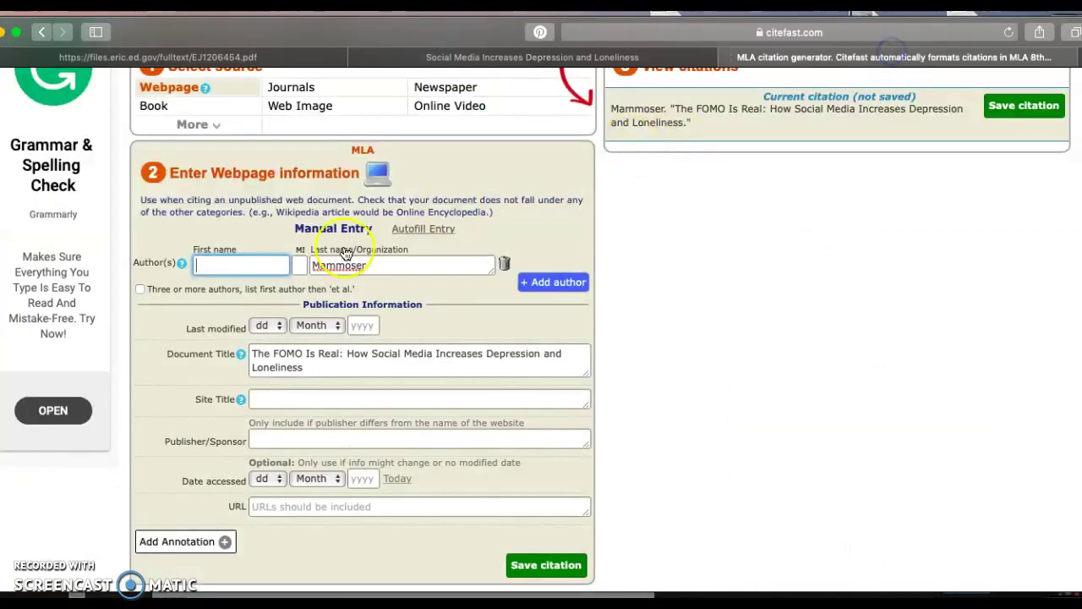
{"action": "key", "text": "super+v"}
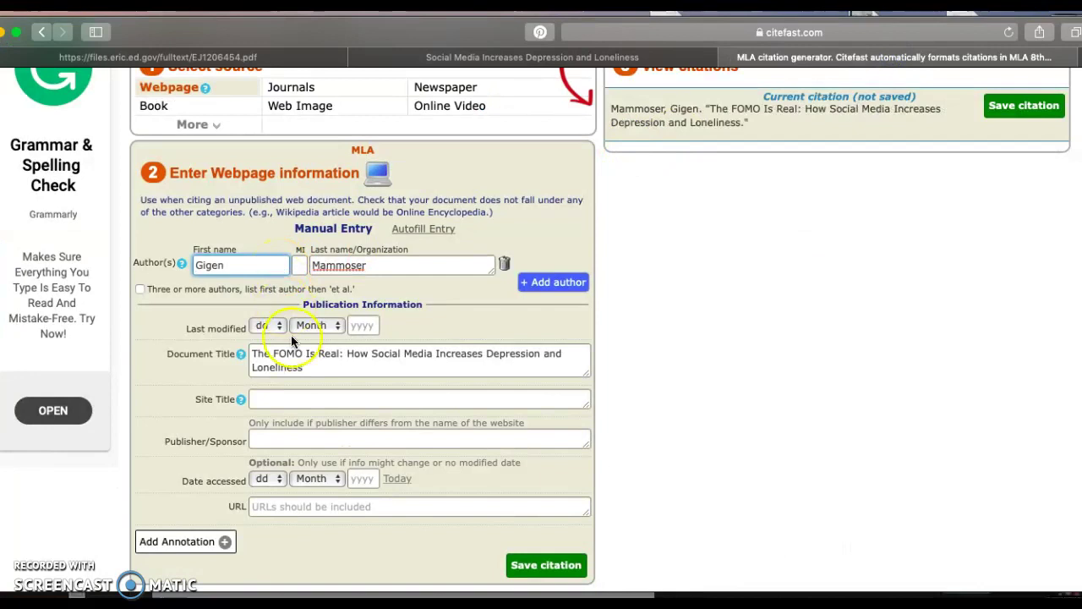
Set the citation's date accessed to 12 Apr. 2019.
{"action": "left_click", "coordinate": [279, 479]}
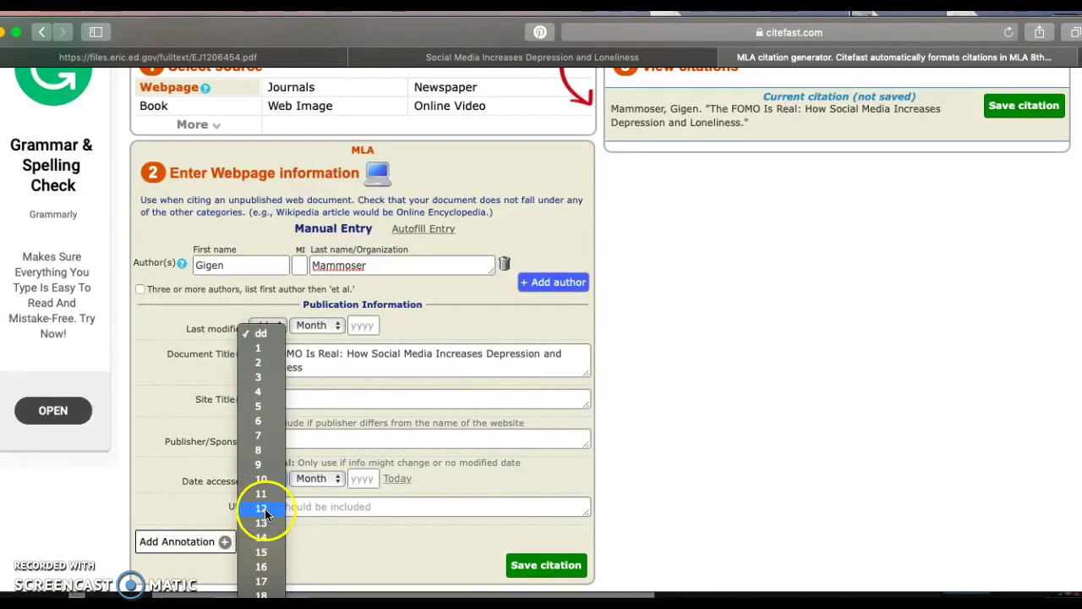
{"action": "left_click", "coordinate": [262, 507]}
{"action": "left_click", "coordinate": [313, 478]}
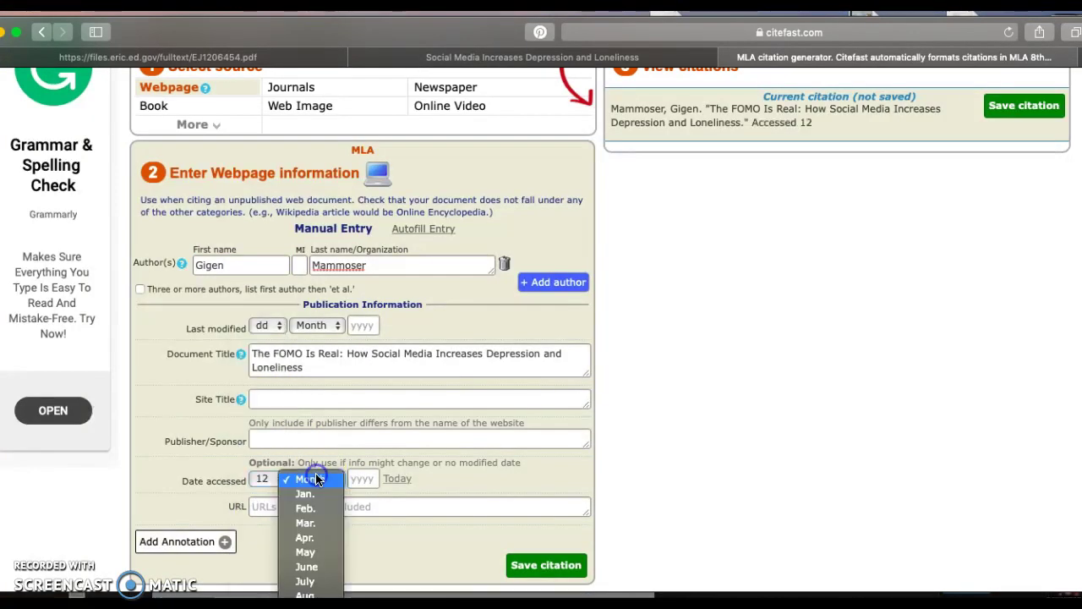
{"action": "left_click", "coordinate": [305, 537]}
{"action": "left_click", "coordinate": [362, 480]}
{"action": "type", "text": "2019"}
Copy the Healthline article's web address into the citation's URL field.
{"action": "left_click", "coordinate": [347, 513]}
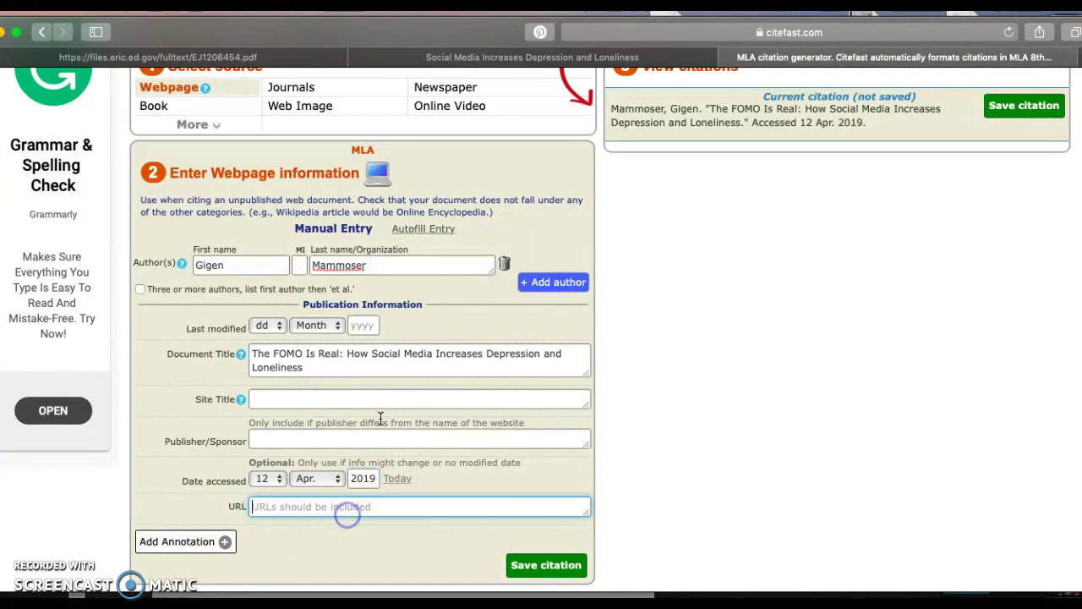
{"action": "left_click", "coordinate": [594, 57]}
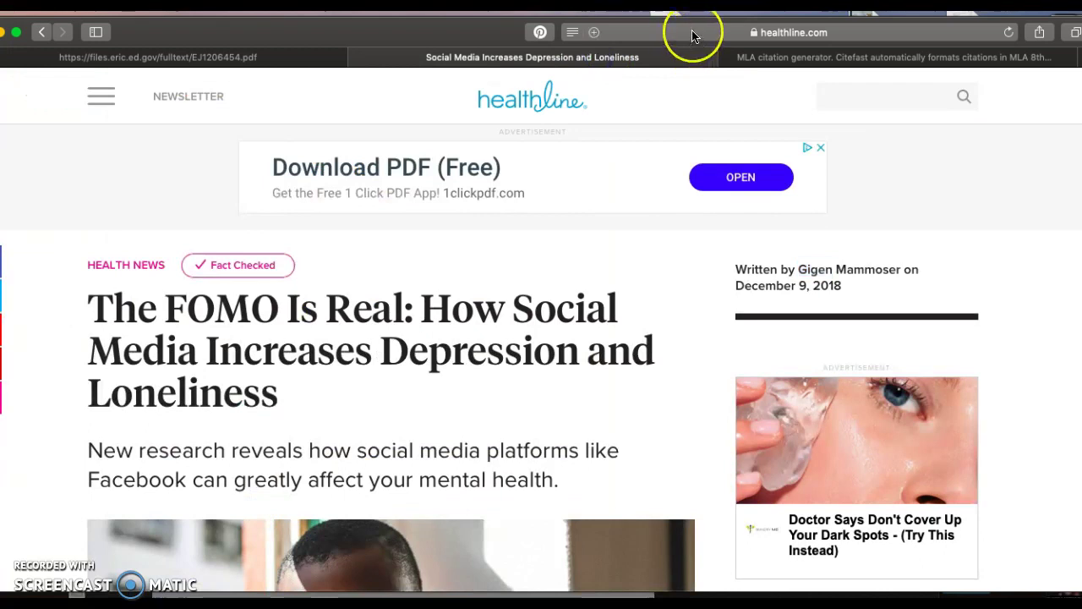
{"action": "left_click", "coordinate": [692, 35]}
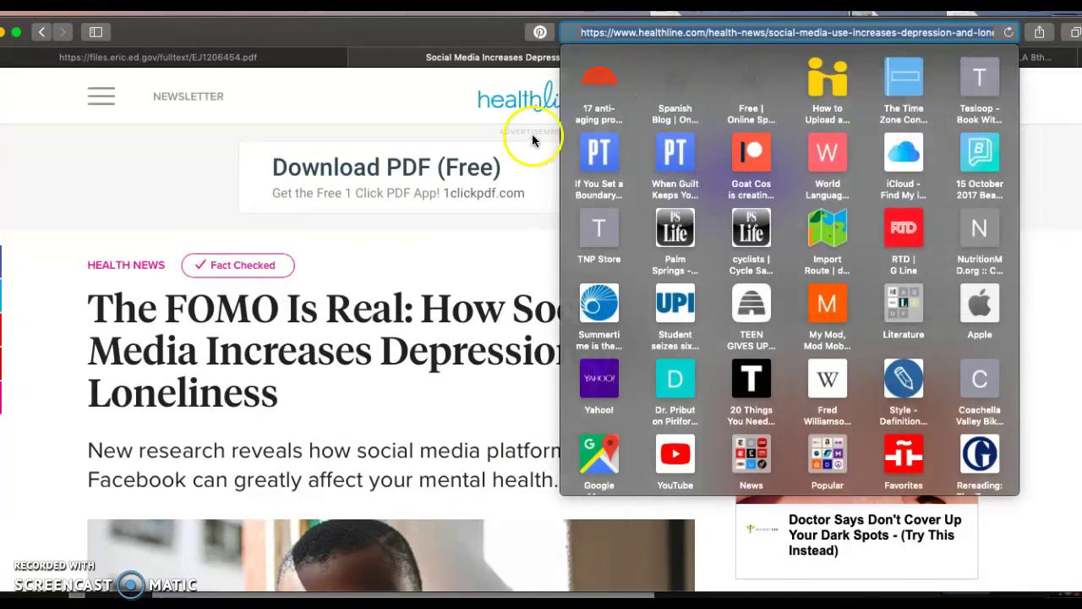
{"action": "left_click", "coordinate": [467, 253]}
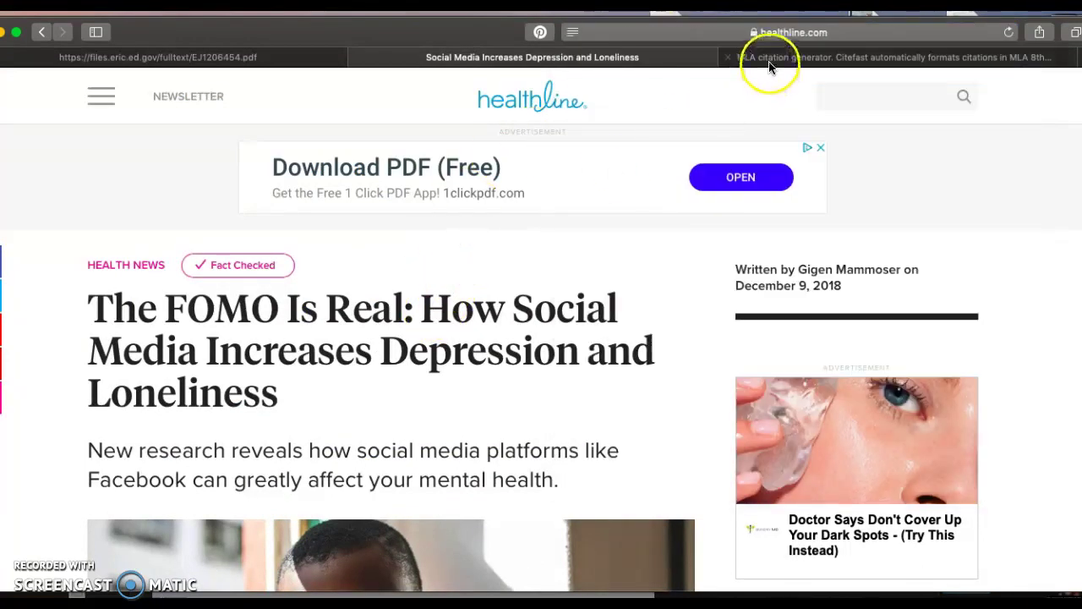
{"action": "left_click", "coordinate": [767, 59]}
{"action": "left_click", "coordinate": [261, 505]}
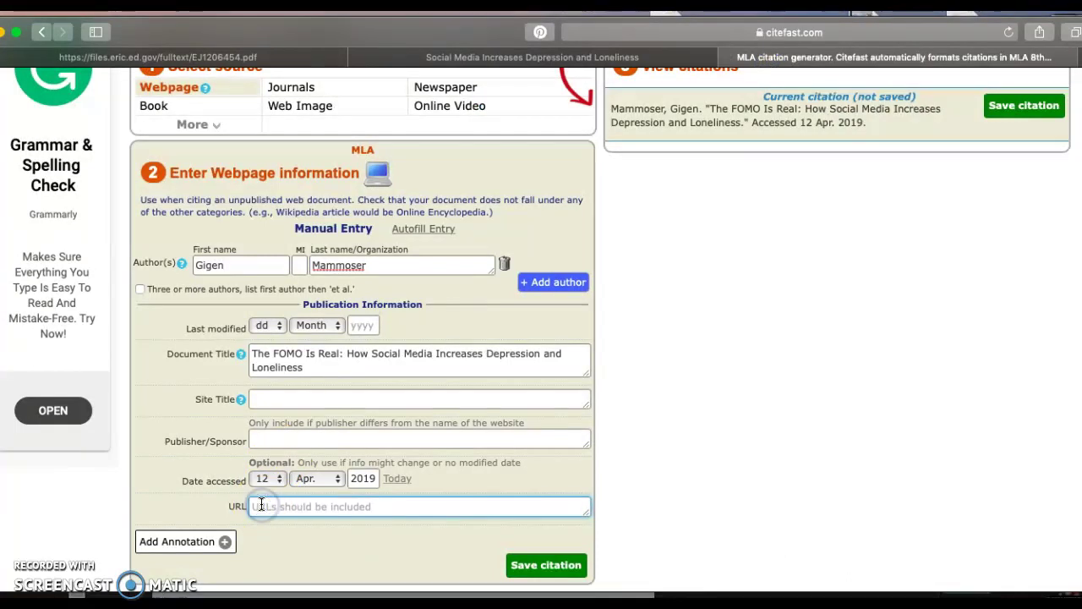
{"action": "type", "text": "https://www.healthline.com/health-news/social-media-use-increases-depression-and-loneliness"}
Check the website's name on the Healthline page and set the citation's Site Title to Healthline.com.
{"action": "left_click", "coordinate": [283, 396]}
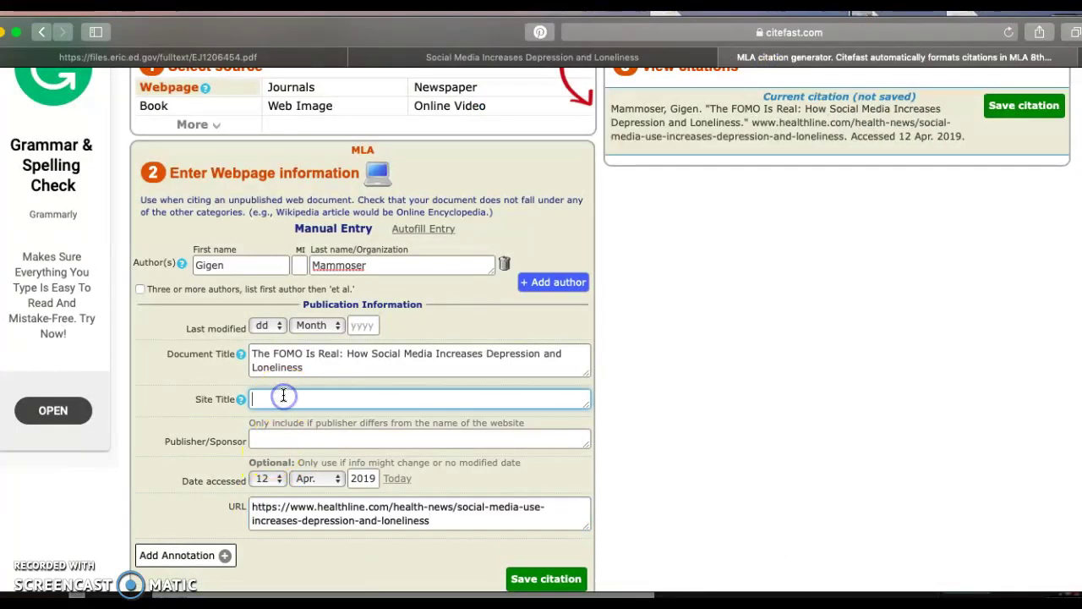
{"action": "left_click", "coordinate": [553, 57]}
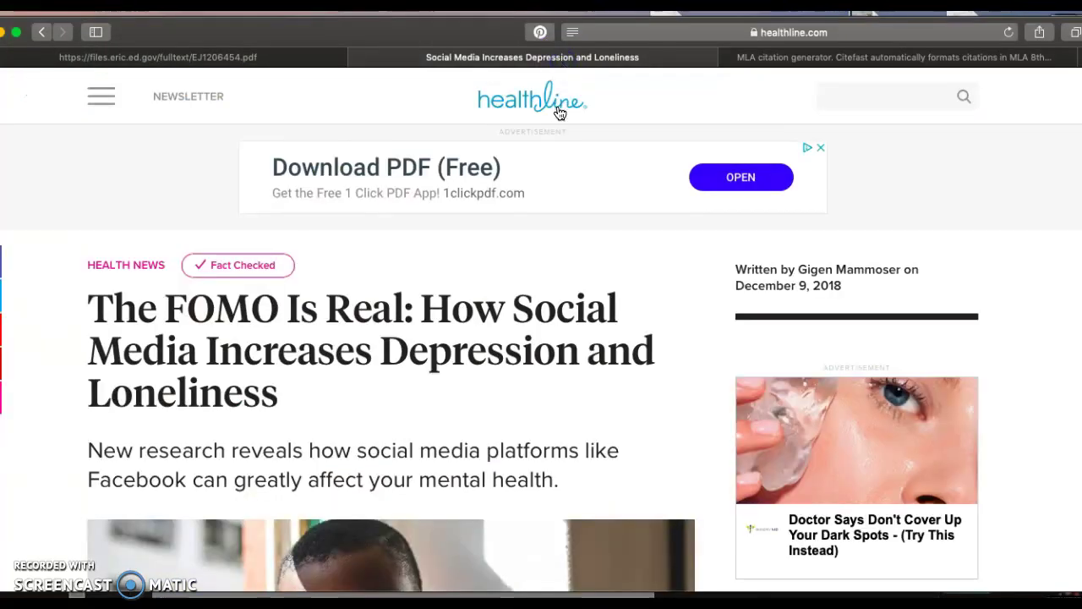
{"action": "left_click", "coordinate": [790, 58]}
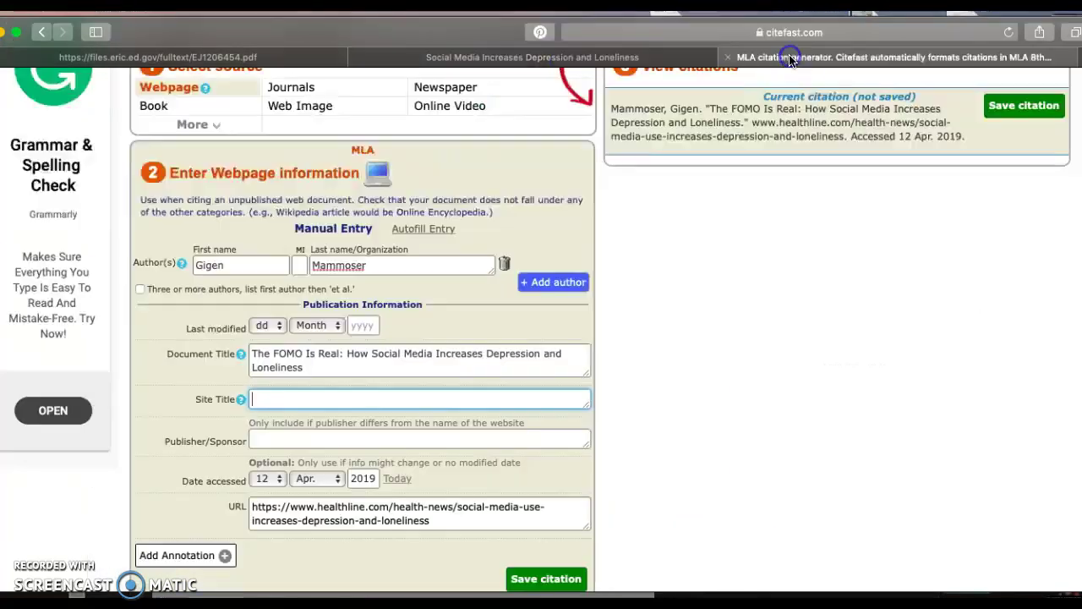
{"action": "left_click", "coordinate": [262, 398]}
{"action": "type", "text": "healthline.com"}
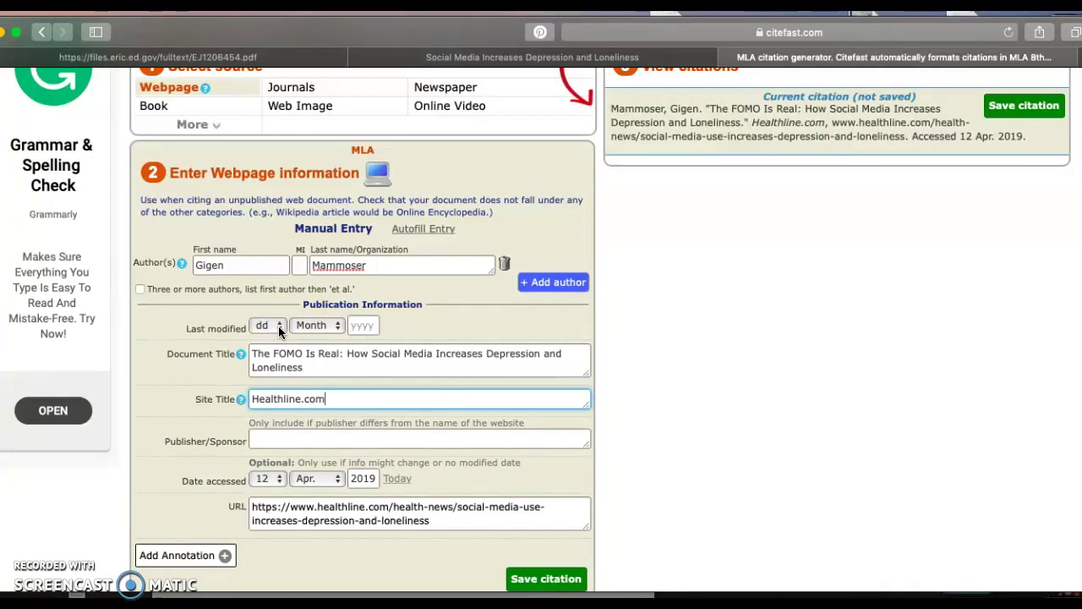
Set the citation's last modified date to the Healthline article's publication date, 9 Dec. 2018.
{"action": "left_click", "coordinate": [544, 59]}
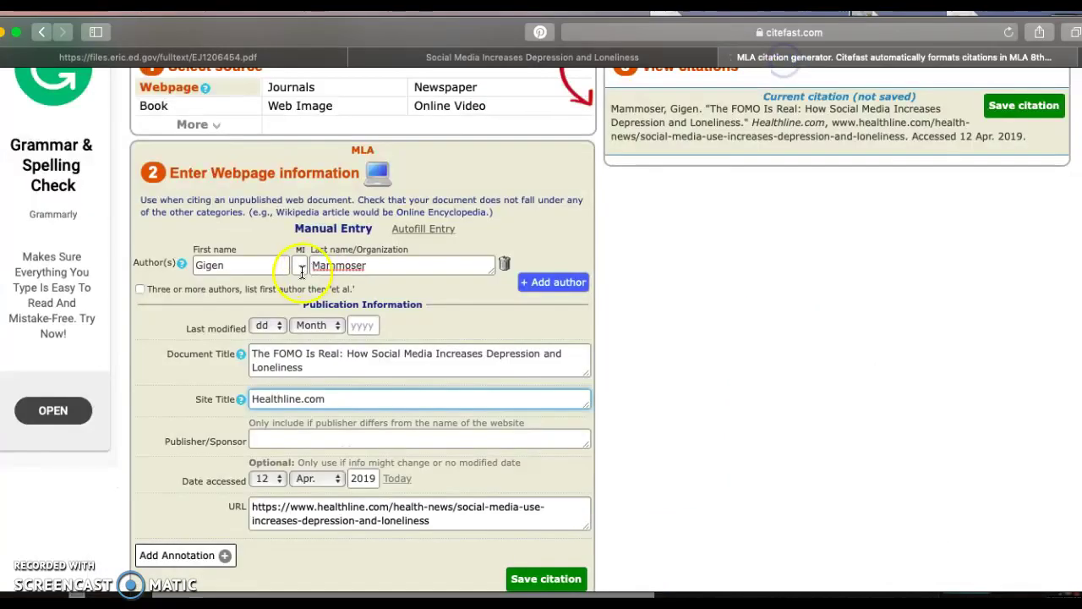
{"action": "left_click", "coordinate": [271, 325]}
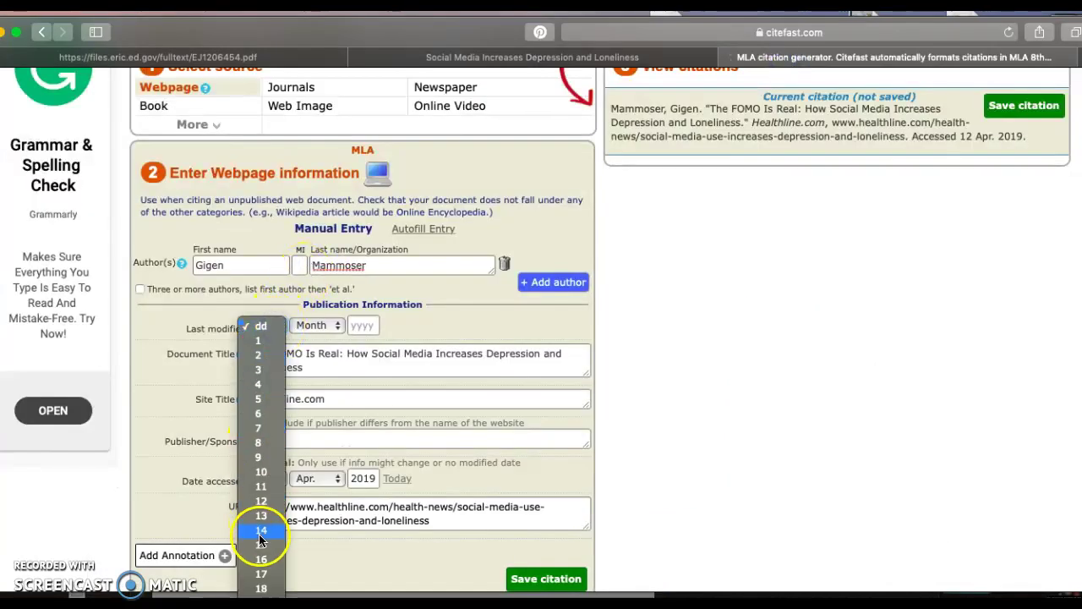
{"action": "left_click", "coordinate": [261, 458]}
{"action": "left_click", "coordinate": [318, 326]}
{"action": "left_click", "coordinate": [317, 507]}
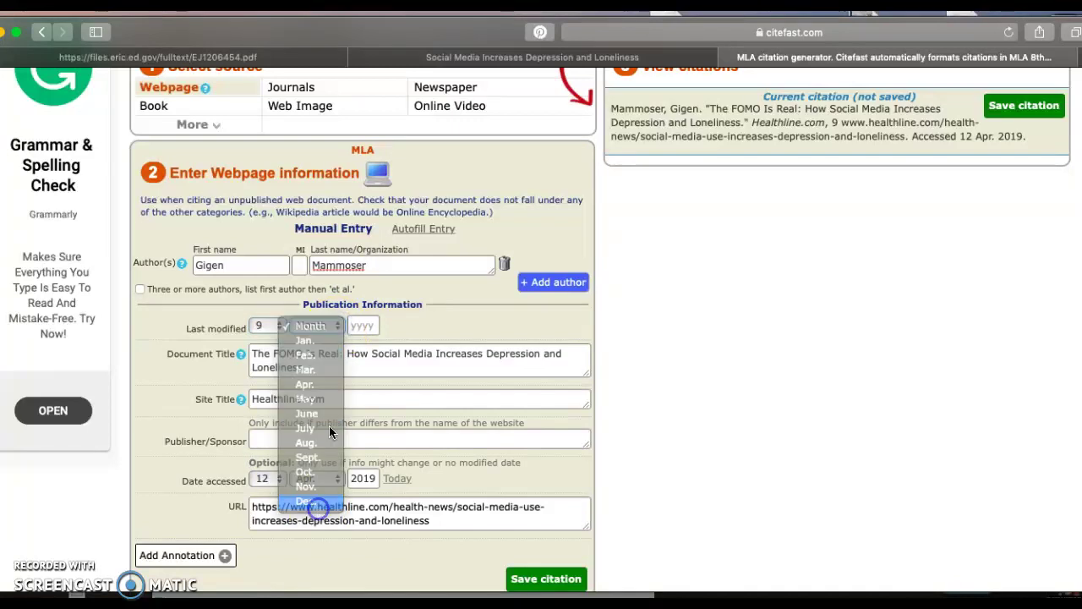
{"action": "left_click", "coordinate": [370, 325]}
{"action": "type", "text": "2018"}
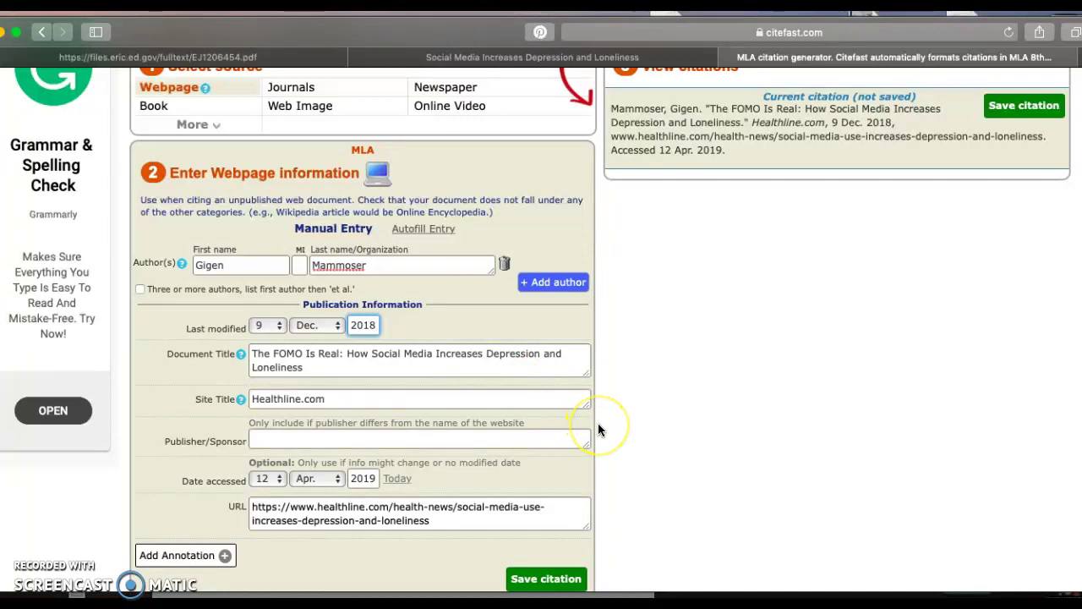
Save the completed Healthline webpage citation to the Works Cited list.
{"action": "scroll", "coordinate": [597, 429], "scroll_direction": "down", "scroll_amount": 1}
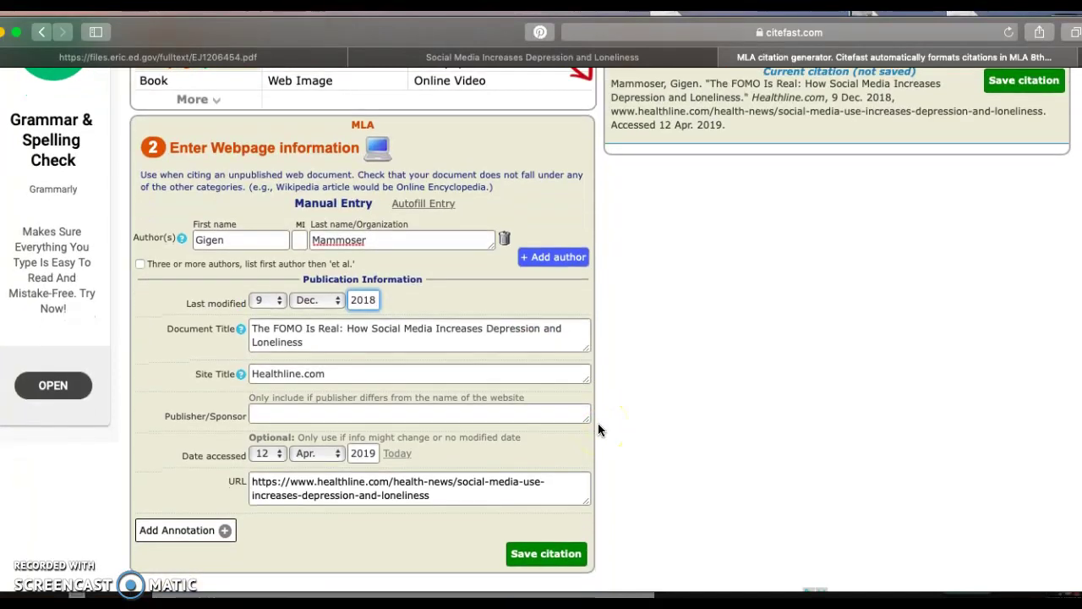
{"action": "scroll", "coordinate": [598, 430], "scroll_direction": "down", "scroll_amount": 1}
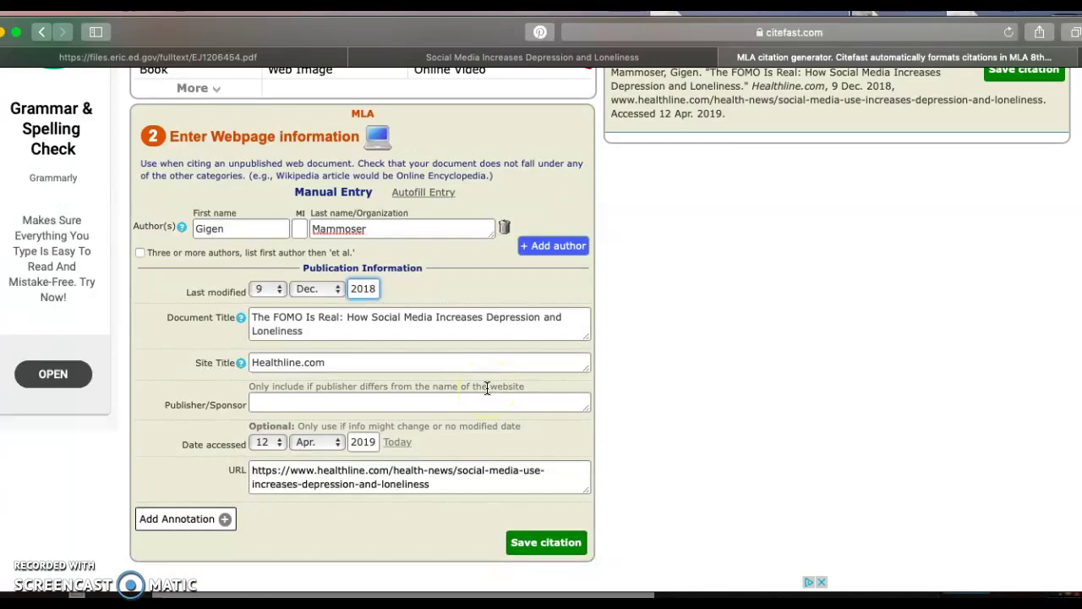
{"action": "scroll", "coordinate": [487, 388], "scroll_direction": "down", "scroll_amount": 1}
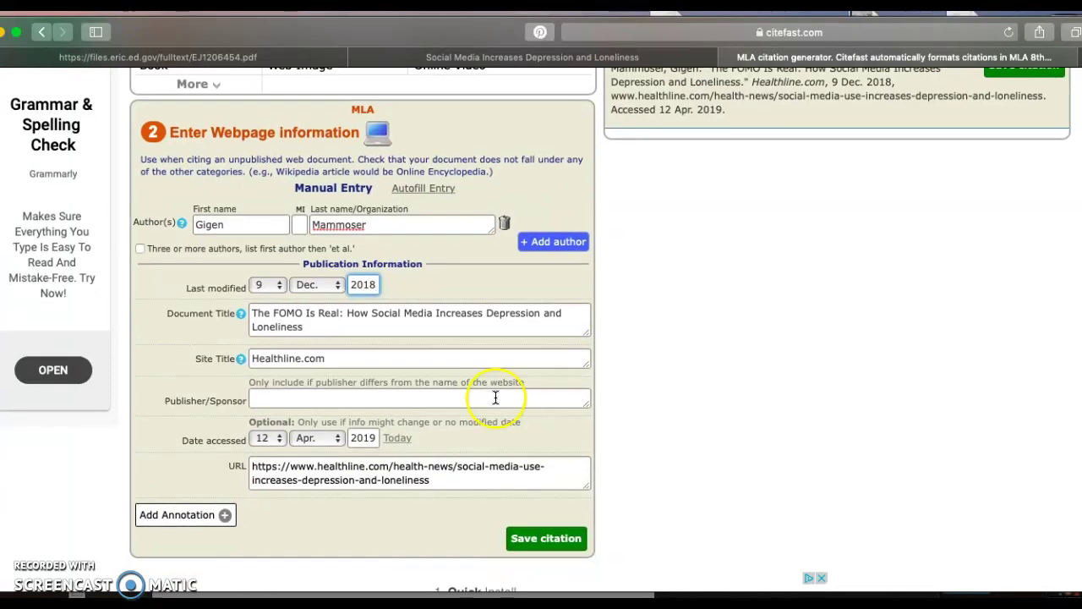
{"action": "left_click", "coordinate": [534, 542]}
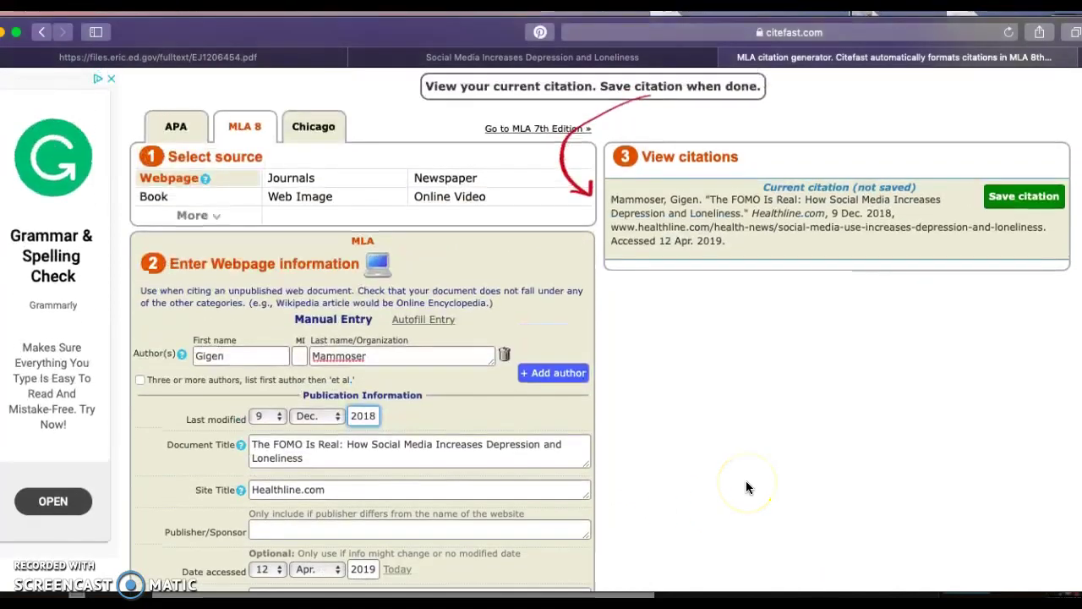
{"action": "scroll", "coordinate": [745, 481], "scroll_direction": "down", "scroll_amount": 4}
{"action": "left_click", "coordinate": [549, 524]}
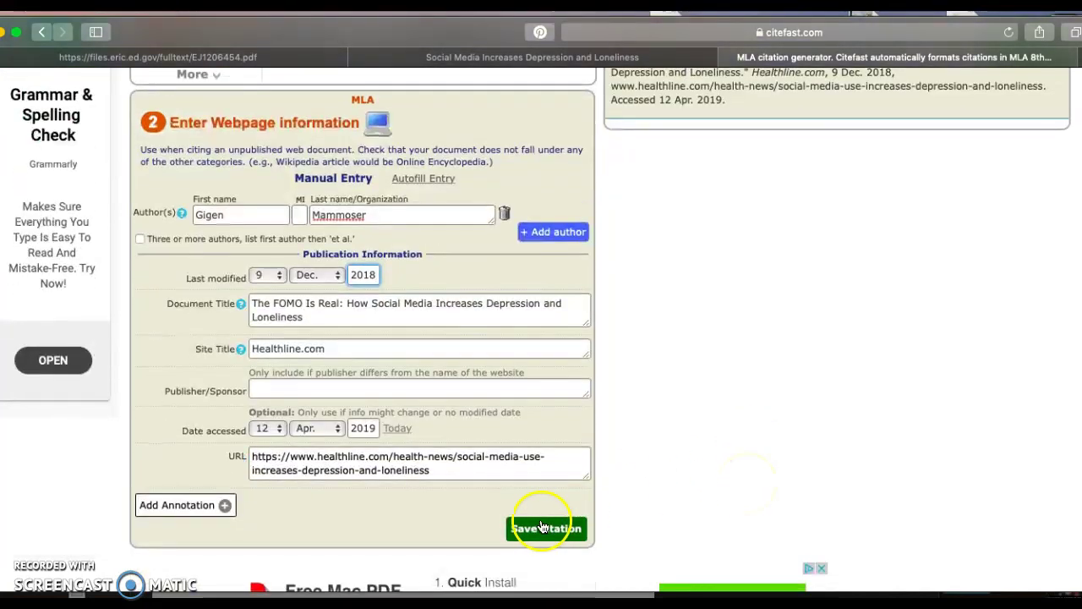
{"action": "left_click", "coordinate": [837, 423]}
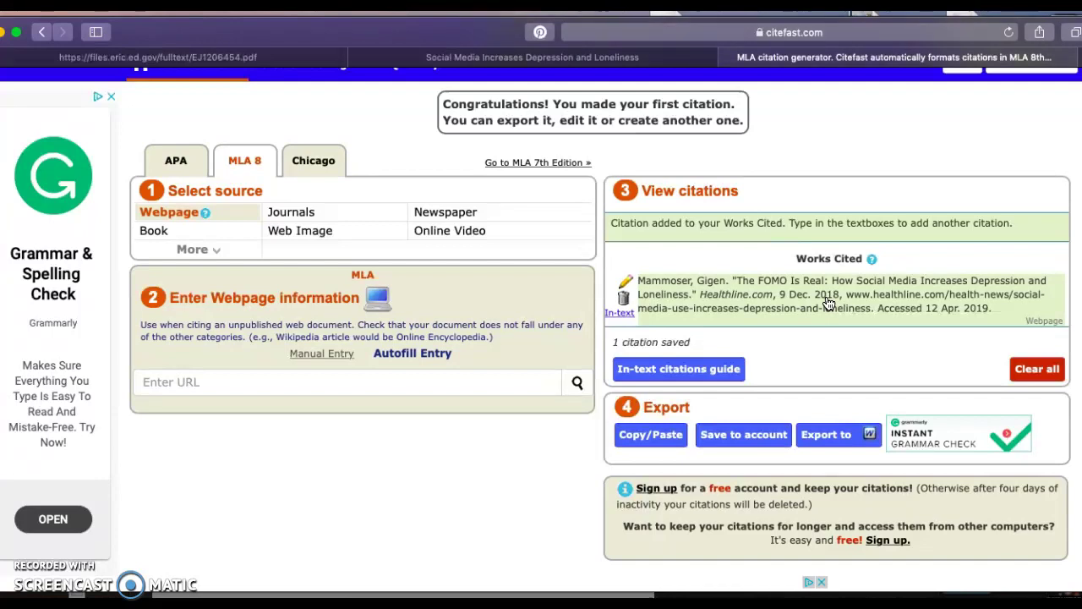
Start a new MLA 8 citation with Journals as the source and manual entry of its details.
{"action": "scroll", "coordinate": [829, 303], "scroll_direction": "up", "scroll_amount": 2}
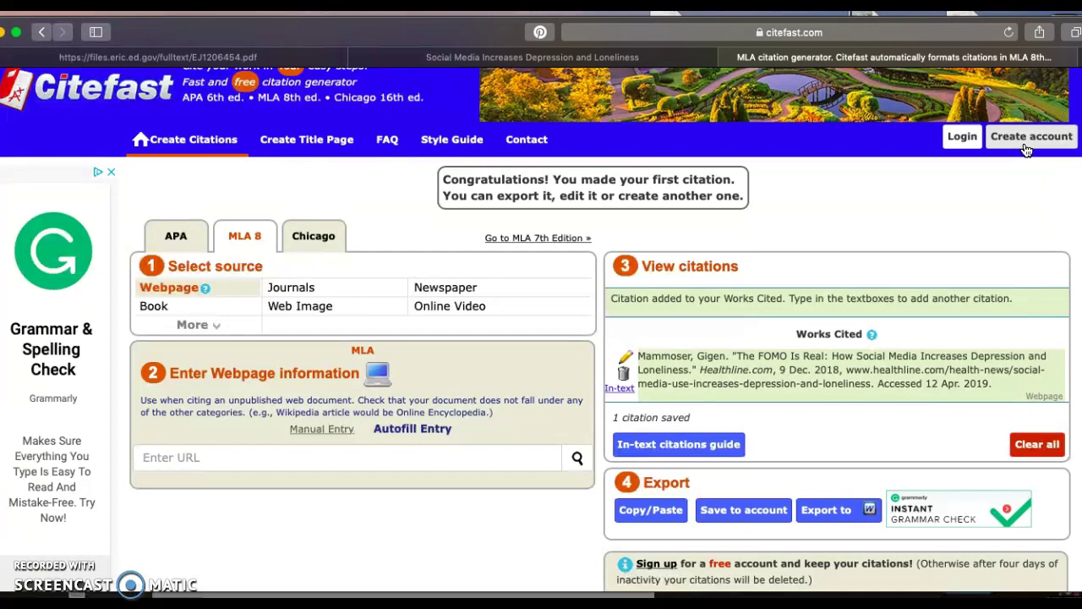
{"action": "left_click", "coordinate": [959, 140]}
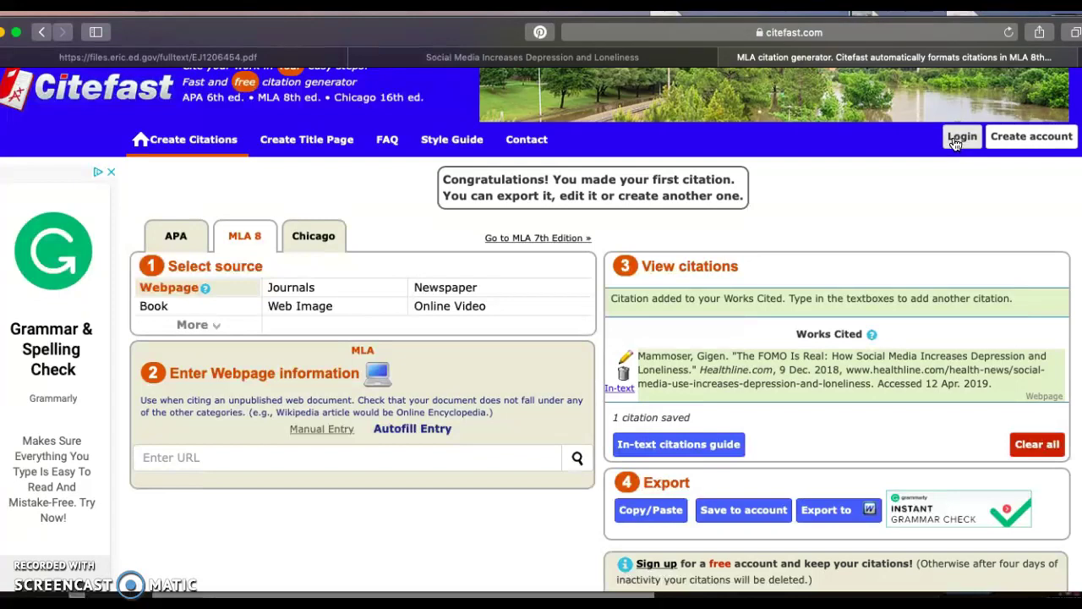
{"action": "left_click", "coordinate": [298, 292]}
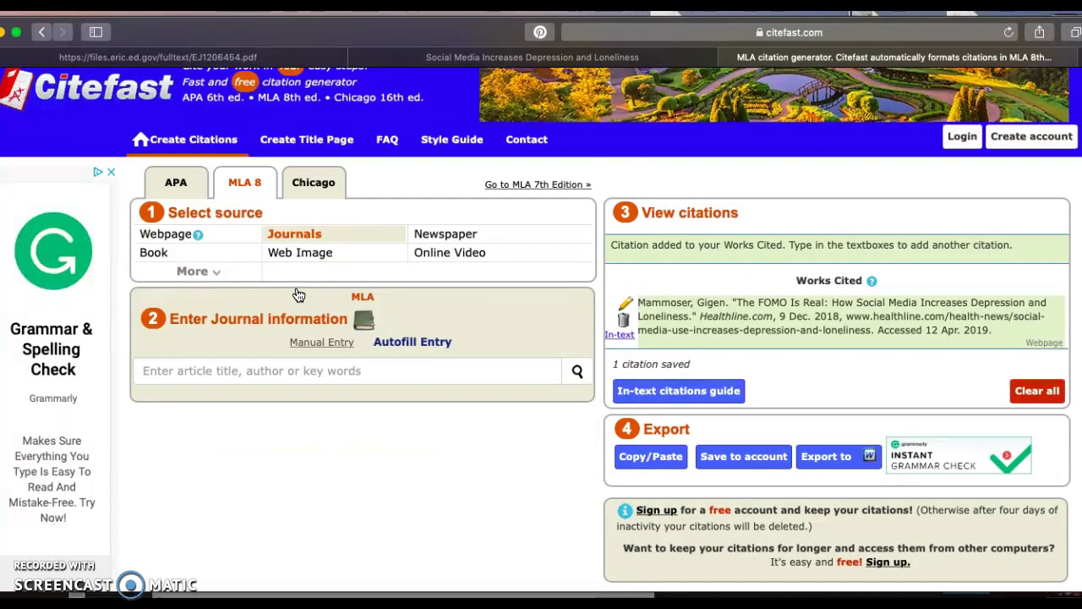
{"action": "left_click", "coordinate": [315, 348]}
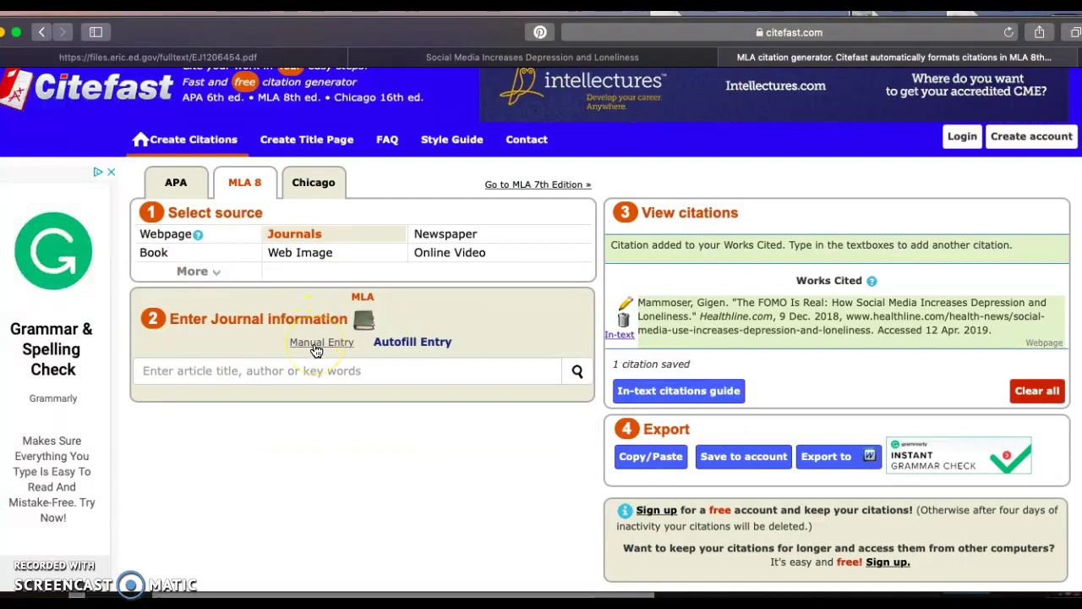
Copy the article title "Social Media and Loneliness - Forever connected?" from the ERIC journal PDF.
{"action": "left_click", "coordinate": [193, 58]}
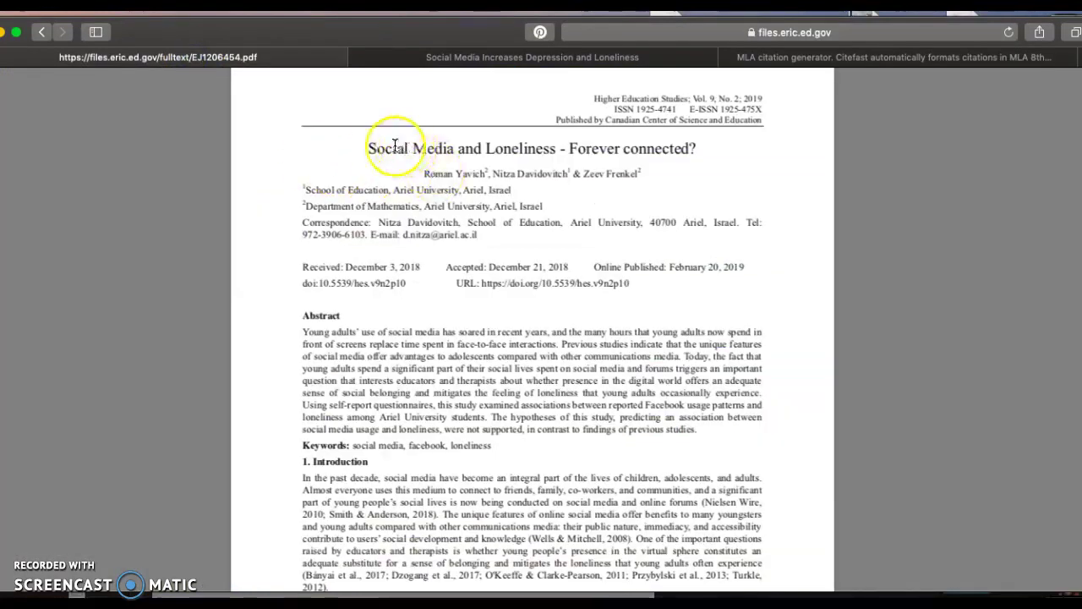
{"action": "left_click_drag", "start_coordinate": [368, 148], "coordinate": [699, 155]}
{"action": "key", "text": "super+c"}
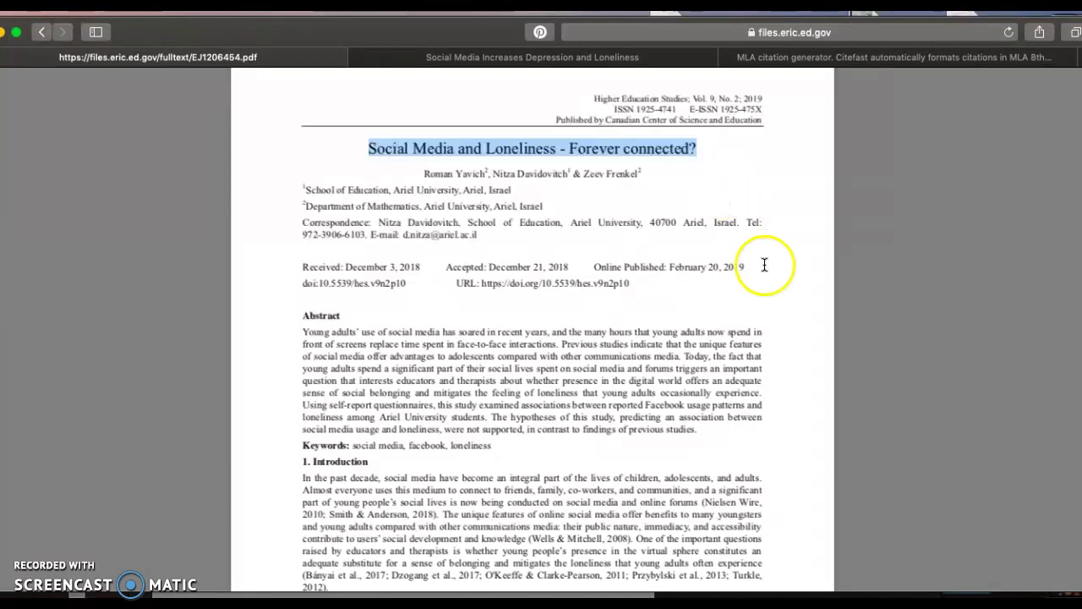
Set the journal citation's Page(s) to 10 from the PDF's page numbering and paste the copied title into Article Title.
{"action": "scroll", "coordinate": [691, 339], "scroll_direction": "down", "scroll_amount": 5}
{"action": "scroll", "coordinate": [691, 340], "scroll_direction": "down", "scroll_amount": 15}
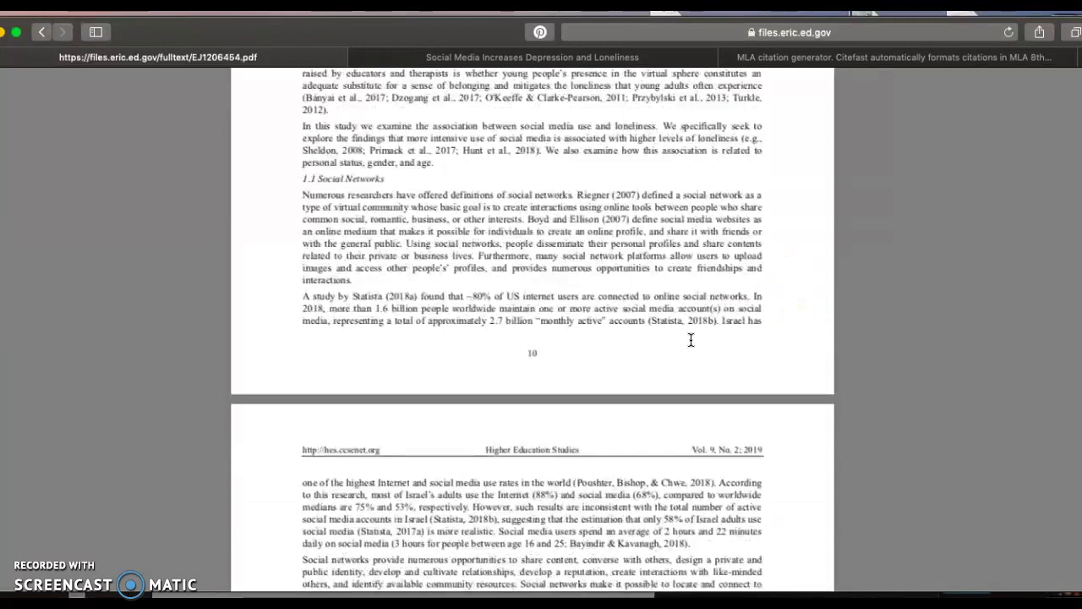
{"action": "scroll", "coordinate": [691, 339], "scroll_direction": "down", "scroll_amount": 3}
{"action": "scroll", "coordinate": [691, 340], "scroll_direction": "up", "scroll_amount": 10}
{"action": "scroll", "coordinate": [691, 340], "scroll_direction": "down", "scroll_amount": 5}
{"action": "scroll", "coordinate": [690, 340], "scroll_direction": "up", "scroll_amount": 11}
{"action": "scroll", "coordinate": [691, 340], "scroll_direction": "up", "scroll_amount": 1}
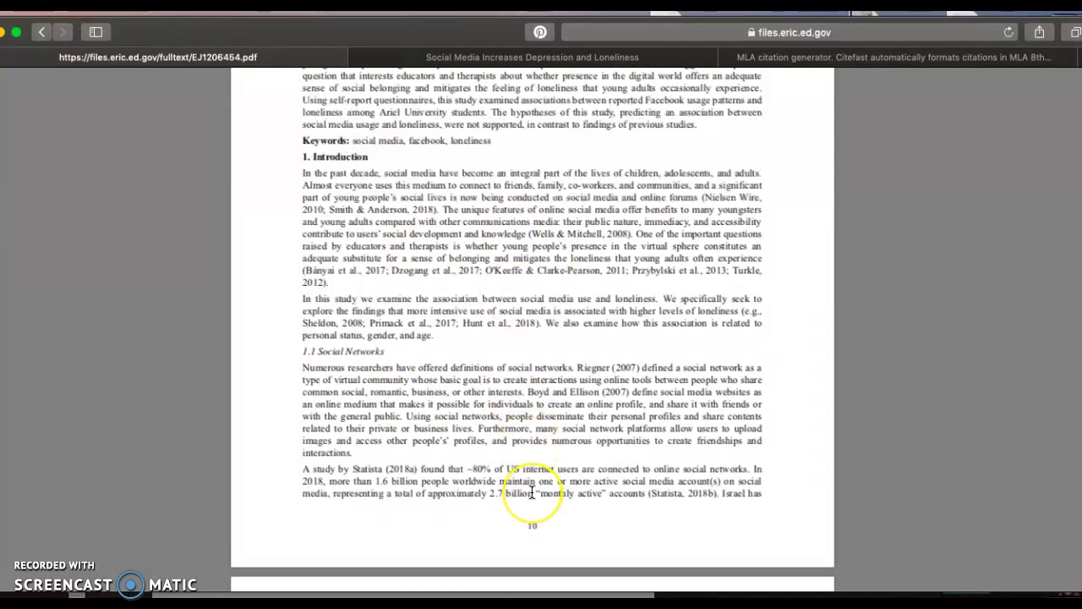
{"action": "scroll", "coordinate": [532, 486], "scroll_direction": "up", "scroll_amount": 10}
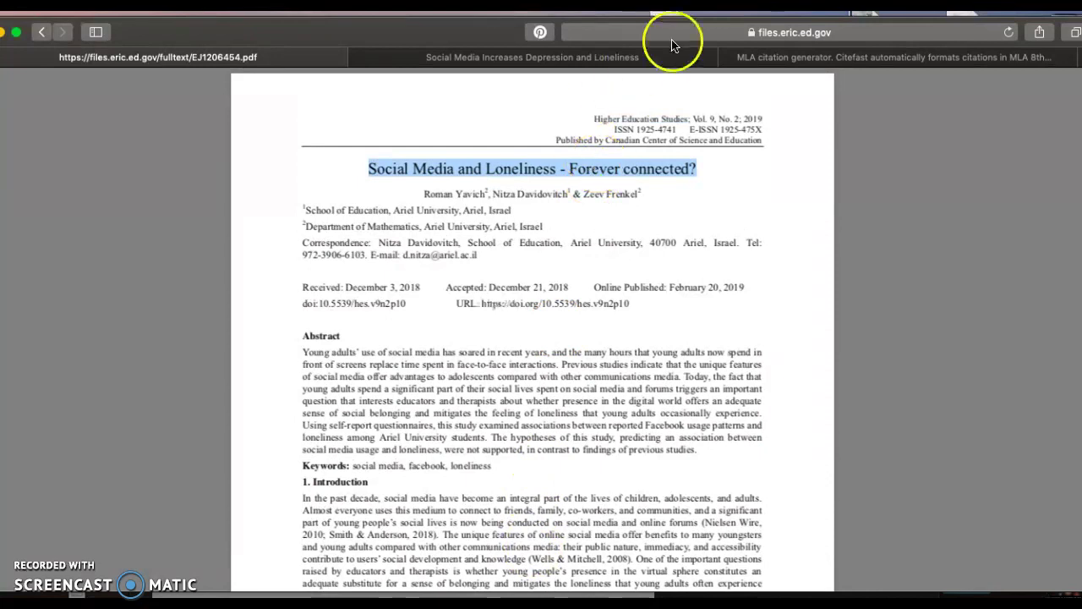
{"action": "left_click", "coordinate": [805, 60]}
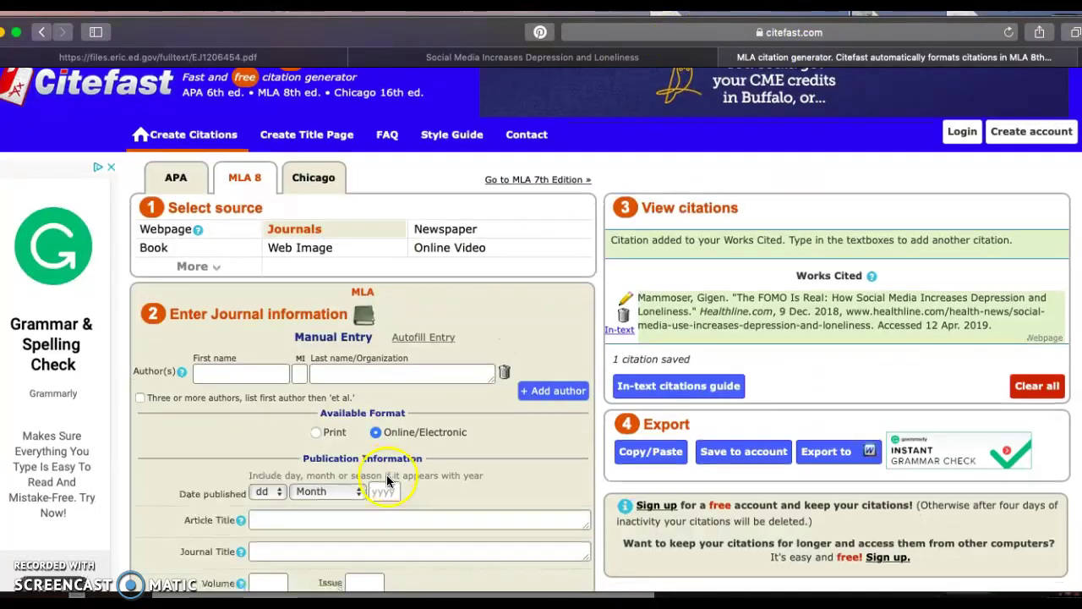
{"action": "scroll", "coordinate": [386, 474], "scroll_direction": "down", "scroll_amount": 3}
{"action": "left_click", "coordinate": [292, 465]}
{"action": "type", "text": "10"}
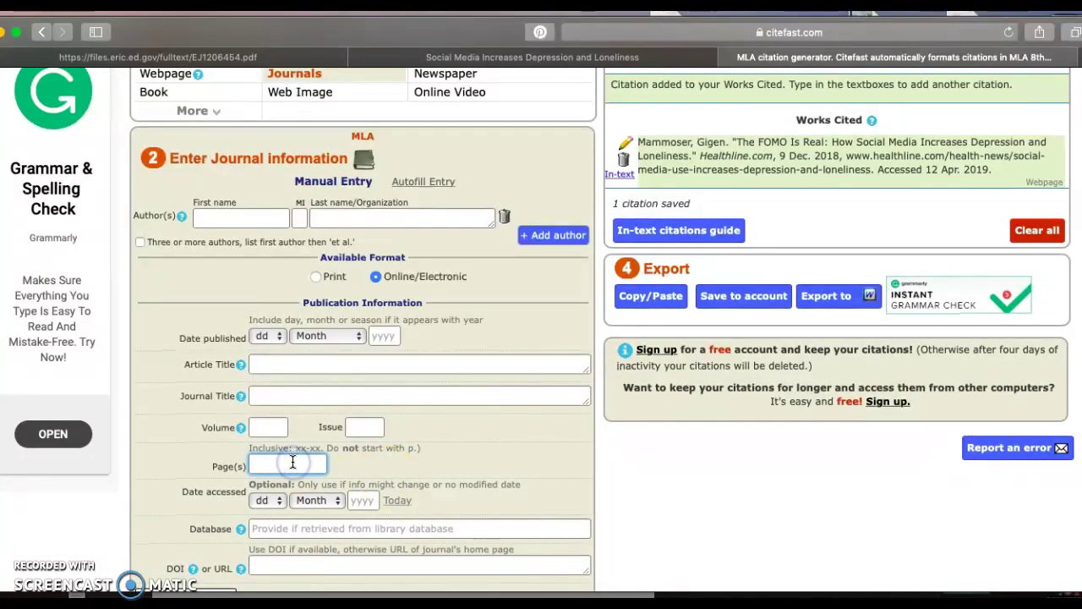
{"action": "left_click", "coordinate": [300, 365]}
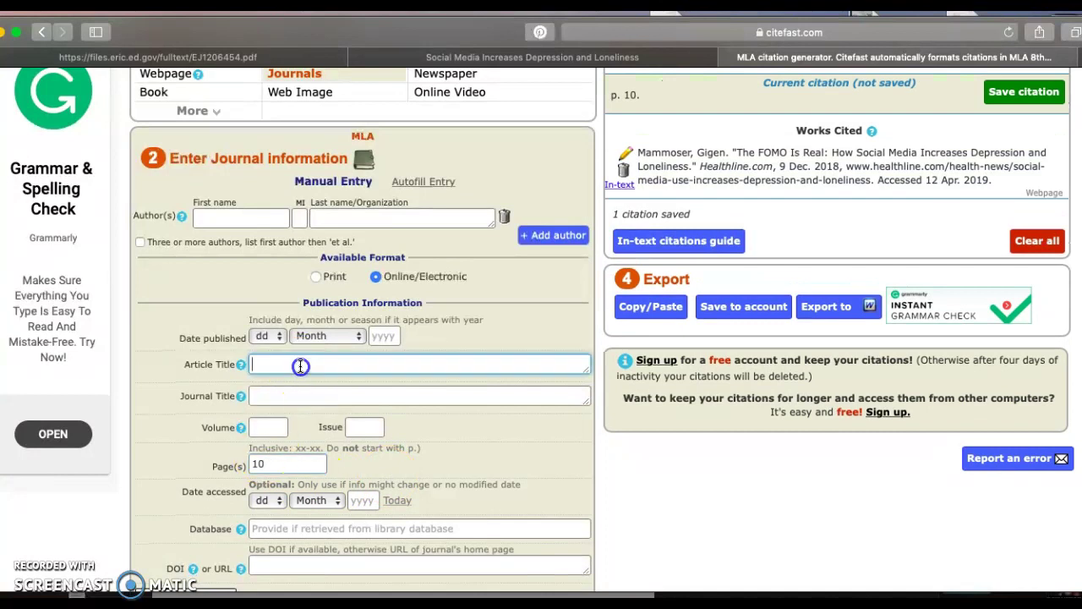
{"action": "key", "text": "super+v"}
Copy the journal name "Higher Education Studies" from the PDF's header into the citation's Journal Title.
{"action": "left_click", "coordinate": [290, 397]}
{"action": "left_click", "coordinate": [267, 55]}
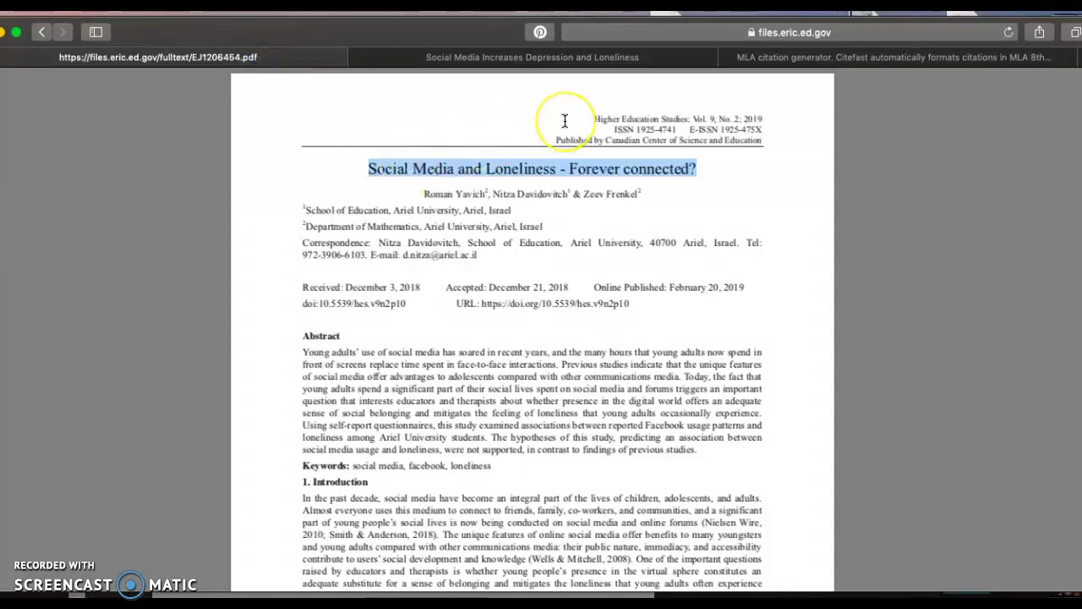
{"action": "left_click_drag", "start_coordinate": [592, 119], "coordinate": [690, 120]}
{"action": "key", "text": "super+c"}
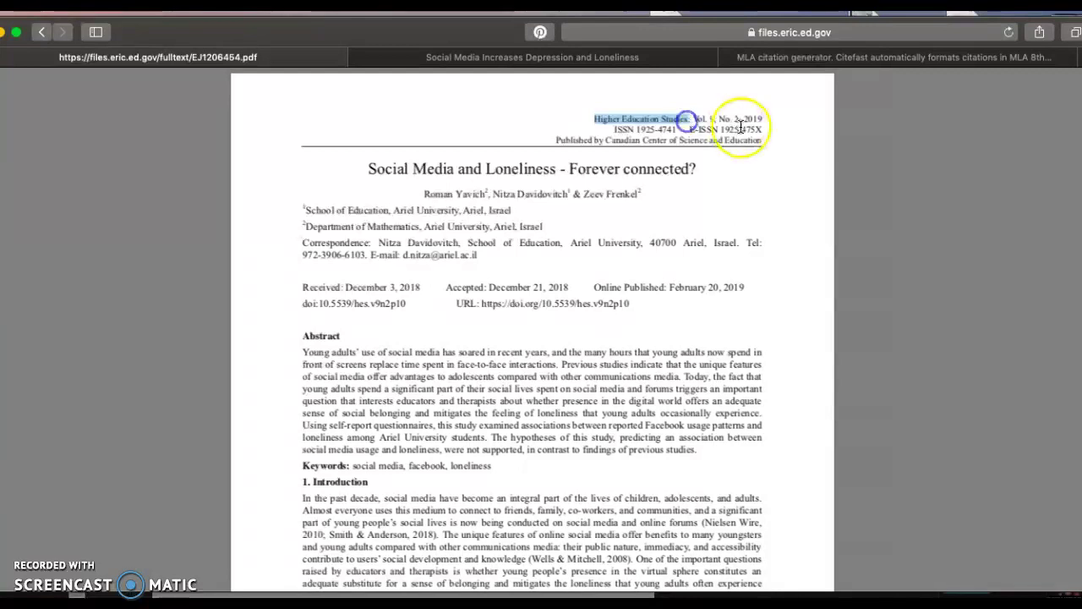
{"action": "left_click", "coordinate": [828, 57]}
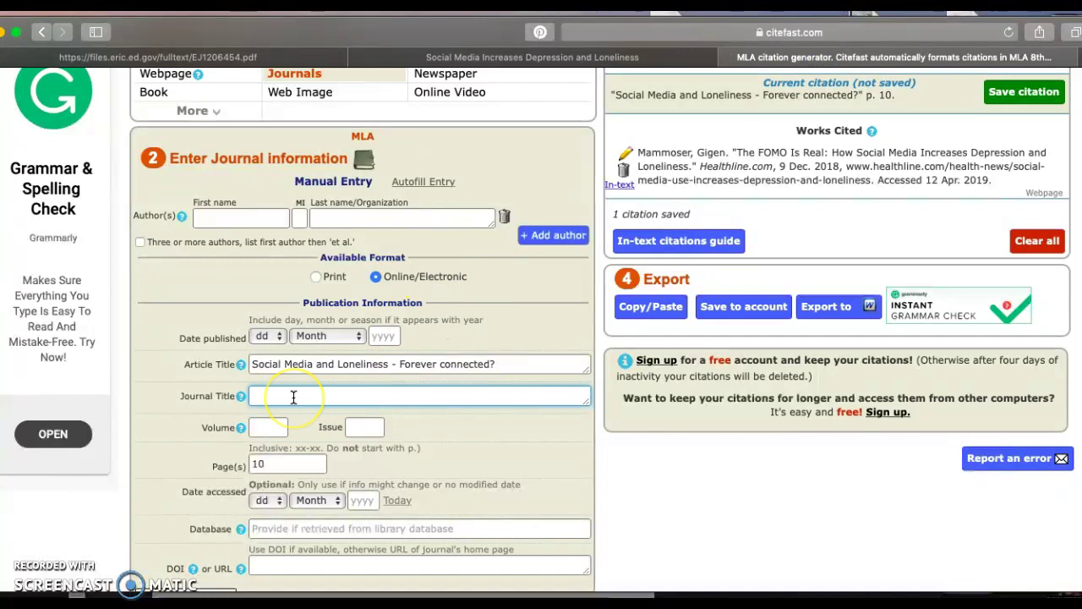
{"action": "key", "text": "super+v"}
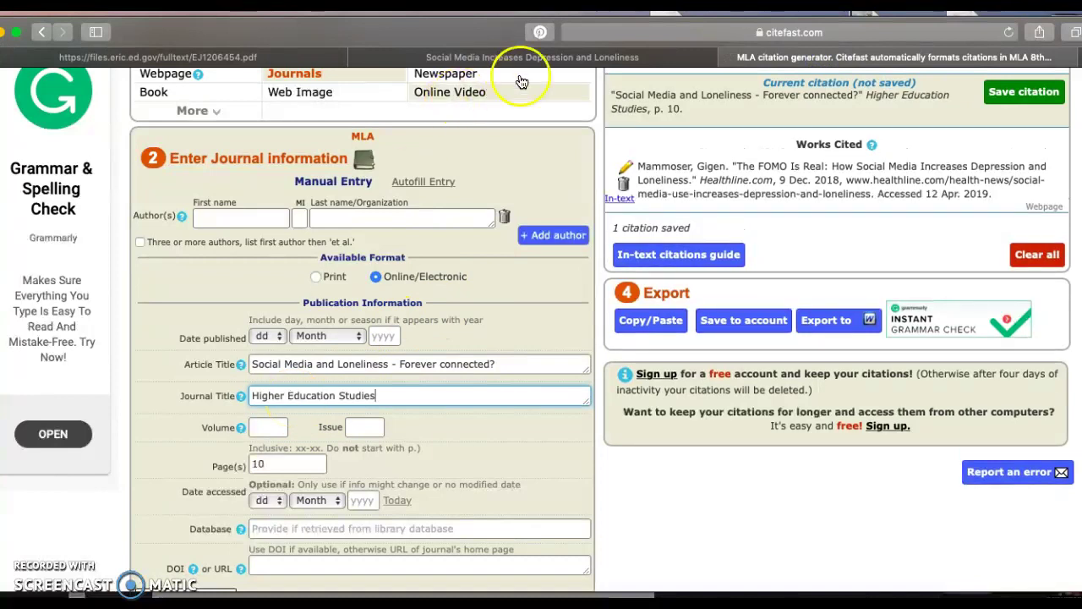
Set the journal citation's Volume to 9 and Issue to 2, as given in the ERIC PDF's header.
{"action": "left_click", "coordinate": [277, 59]}
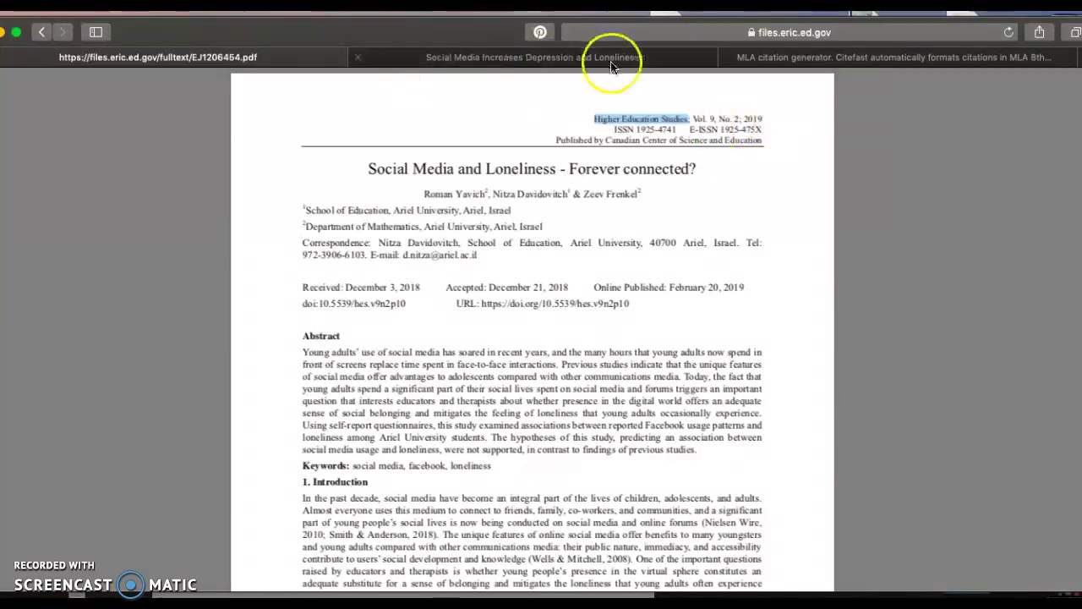
{"action": "left_click", "coordinate": [809, 57]}
{"action": "left_click", "coordinate": [276, 428]}
{"action": "left_click", "coordinate": [367, 426]}
{"action": "type", "text": "2"}
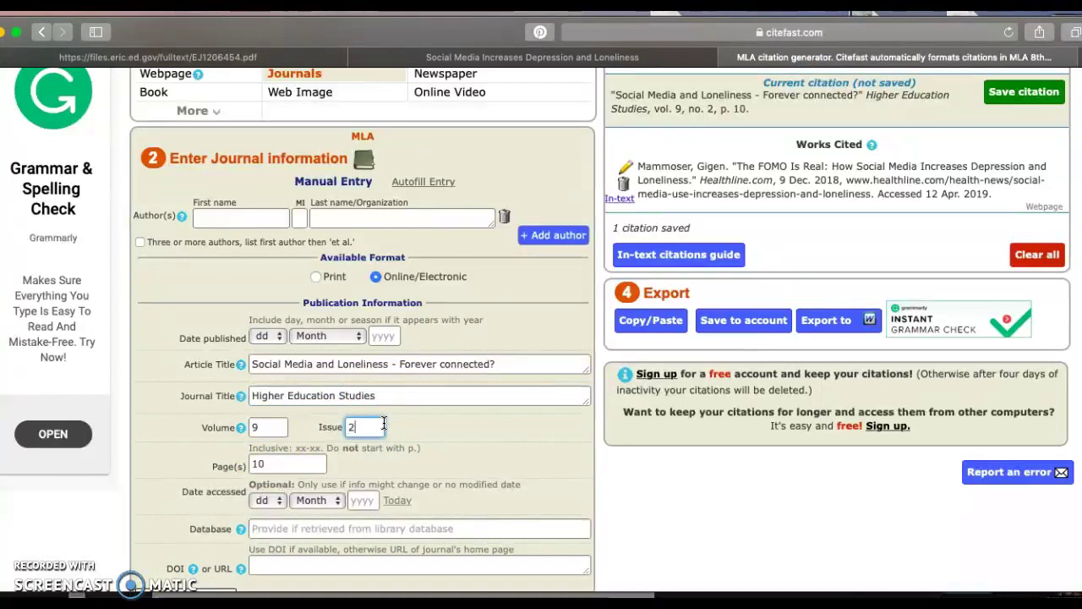
Set the journal citation's Date accessed to 12 Apr. 2019.
{"action": "left_click", "coordinate": [361, 500]}
{"action": "type", "text": "2019"}
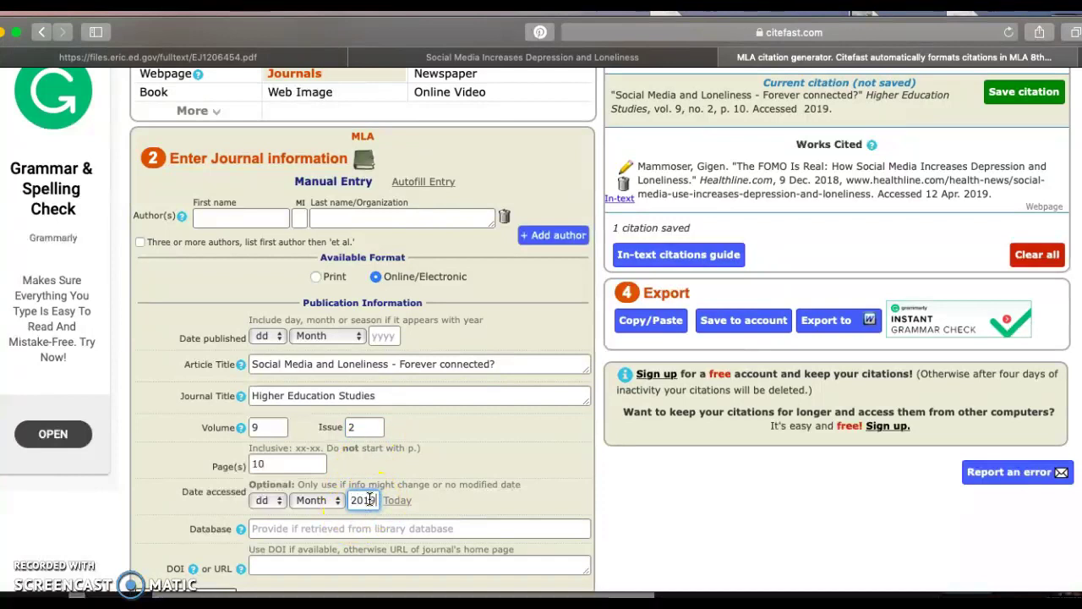
{"action": "left_click", "coordinate": [328, 500]}
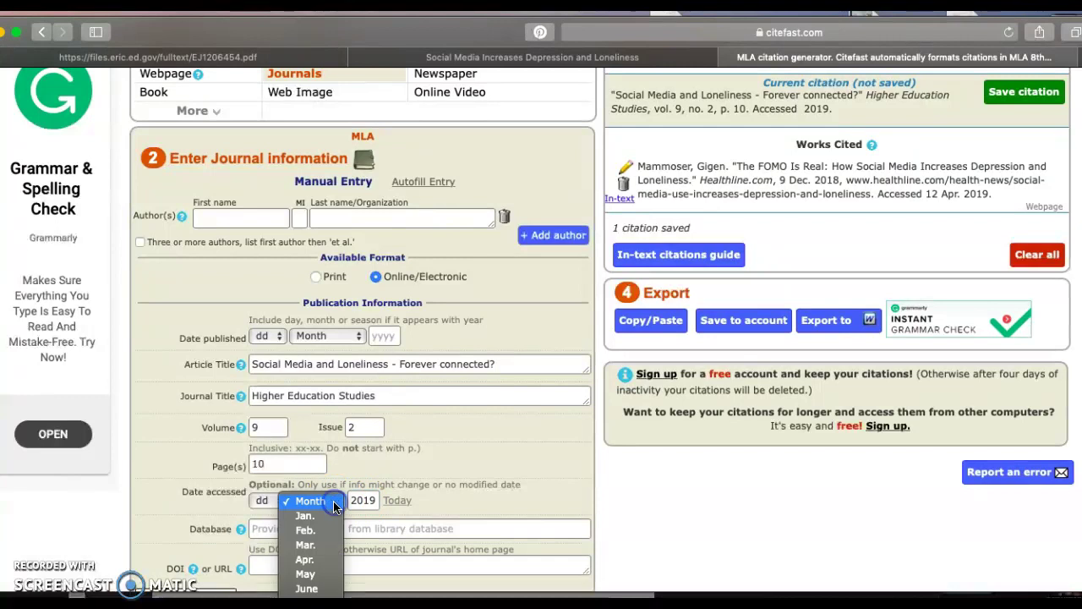
{"action": "left_click", "coordinate": [309, 559]}
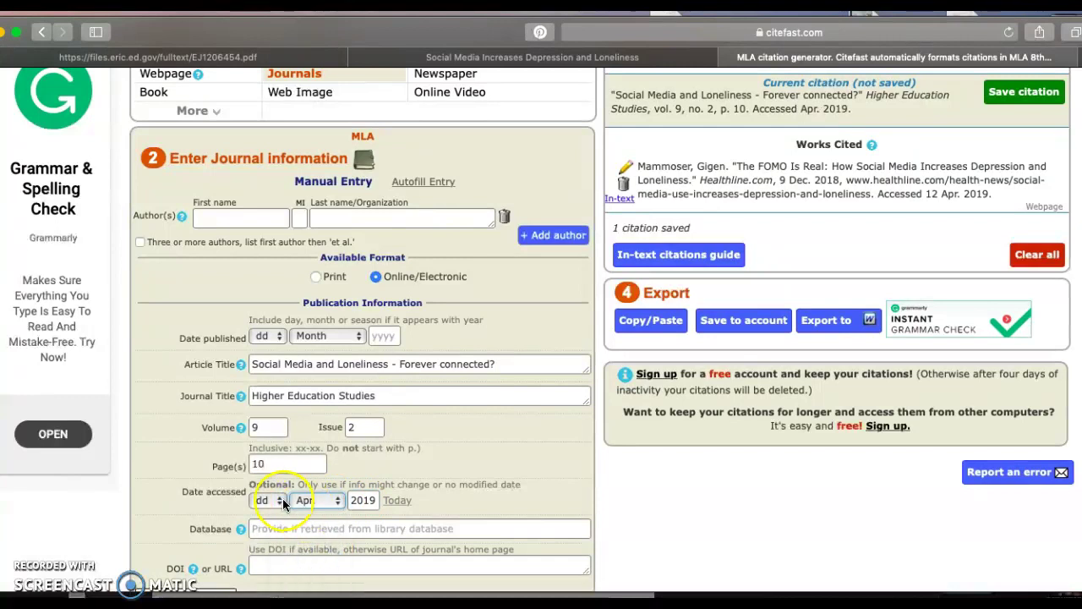
{"action": "left_click", "coordinate": [282, 500]}
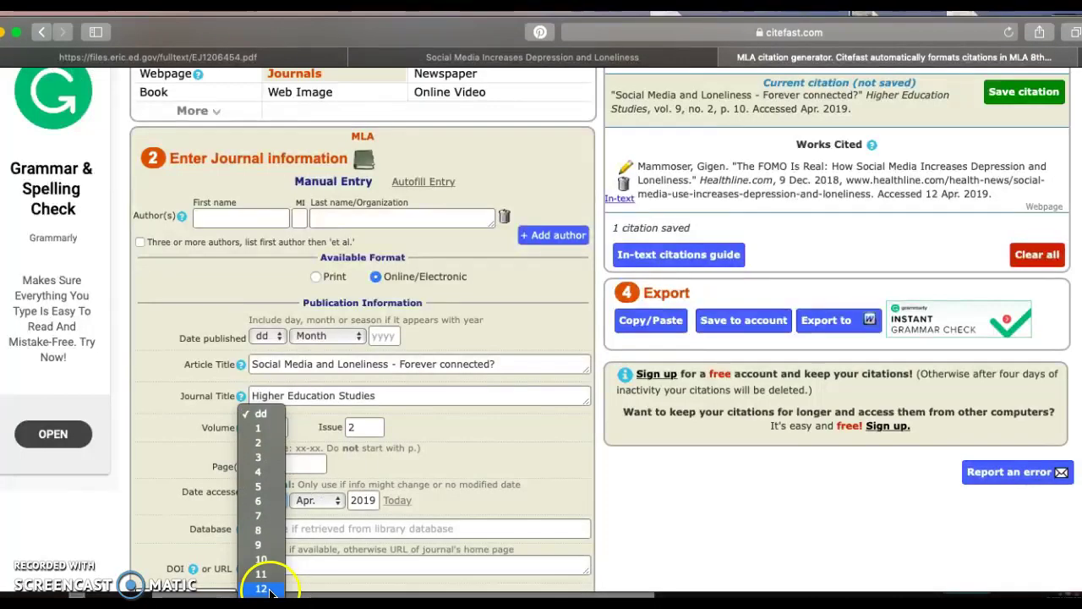
{"action": "left_click", "coordinate": [270, 592]}
Enter Eric.ed.gov as the journal citation's Database.
{"action": "left_click", "coordinate": [288, 531]}
{"action": "type", "text": "eric"}
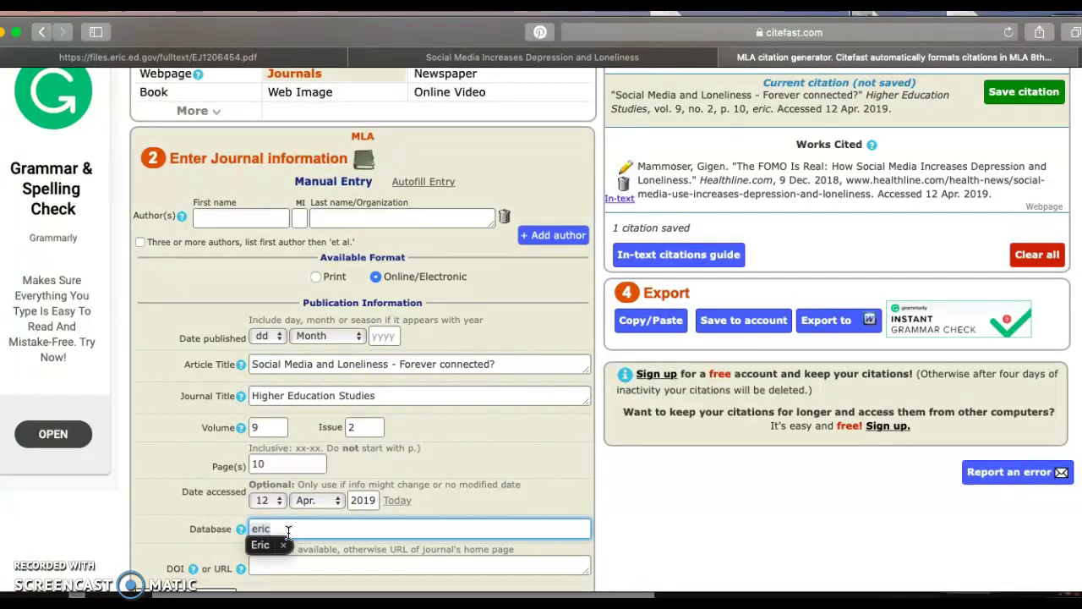
{"action": "key", "text": "Down"}
{"action": "key", "text": "Return"}
{"action": "type", "text": ".e"}
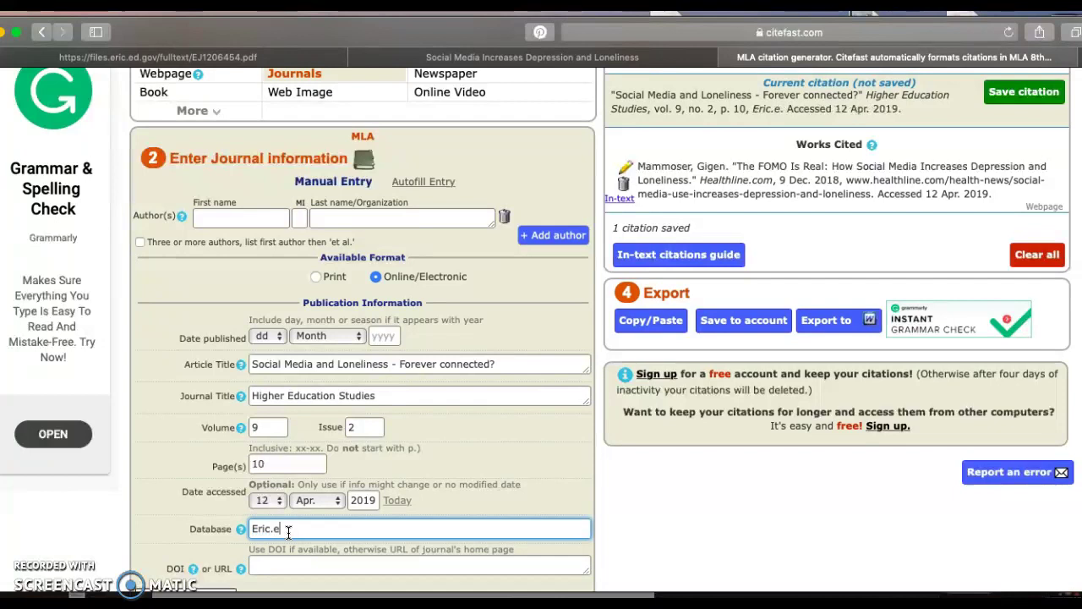
{"action": "type", "text": "d.gov"}
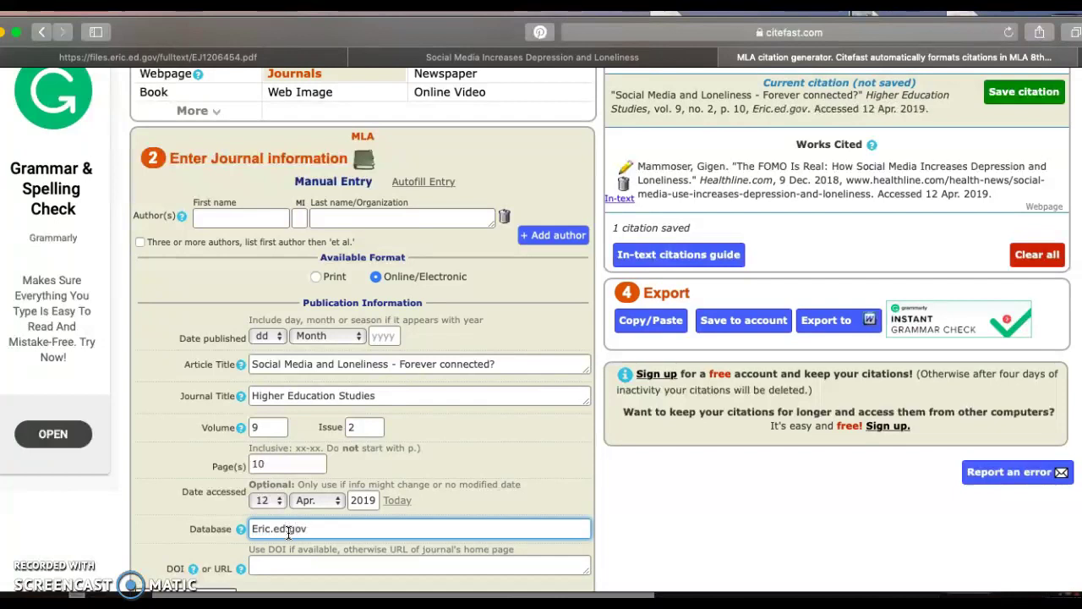
{"action": "left_click", "coordinate": [284, 565]}
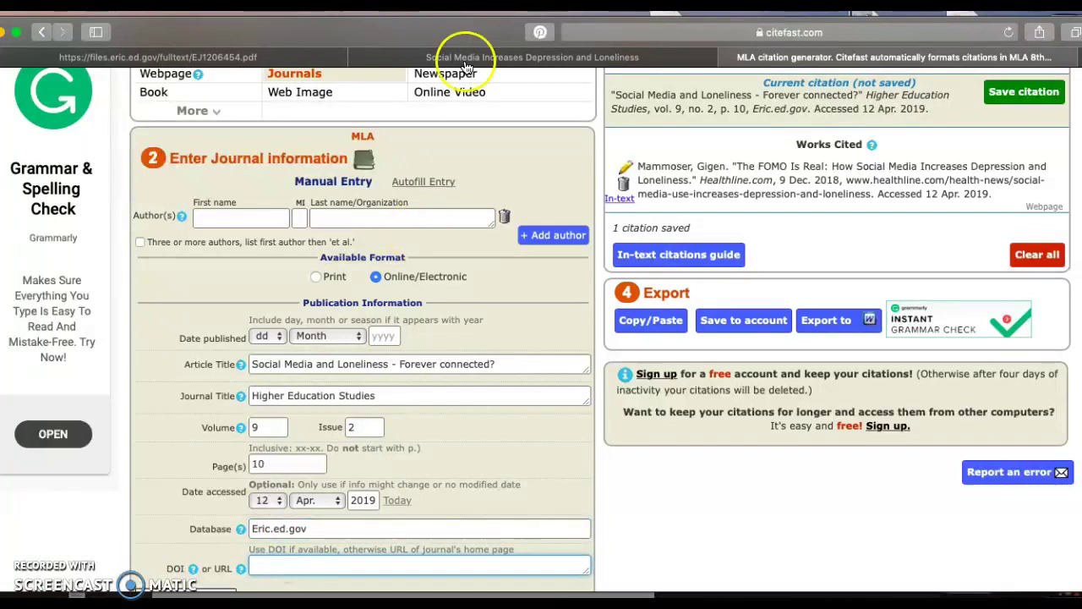
{"action": "left_click", "coordinate": [245, 56]}
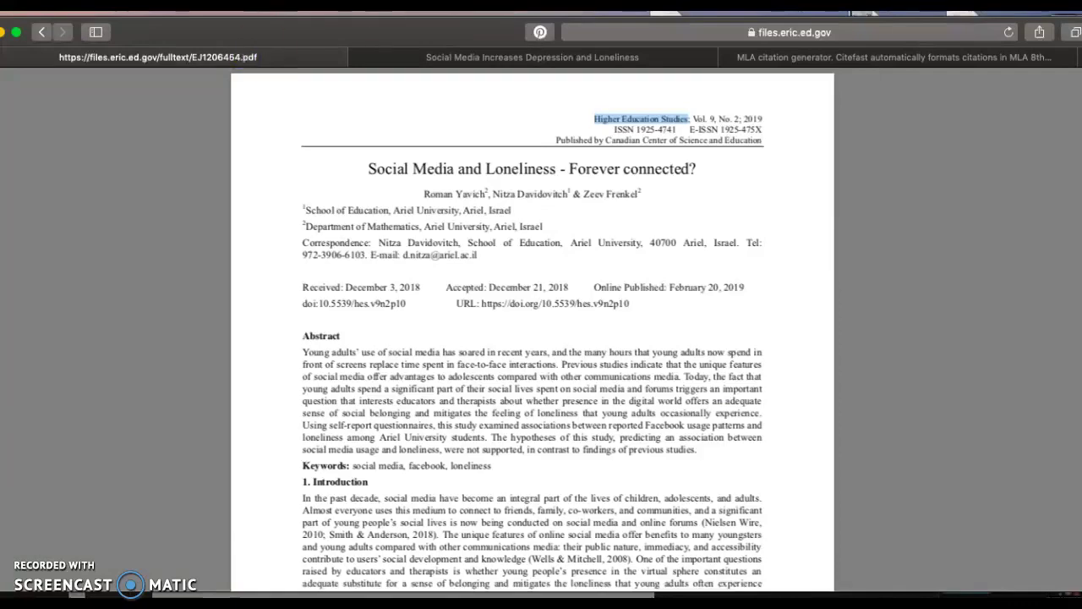
{"action": "left_click", "coordinate": [725, 28]}
{"action": "key", "text": "super+c"}
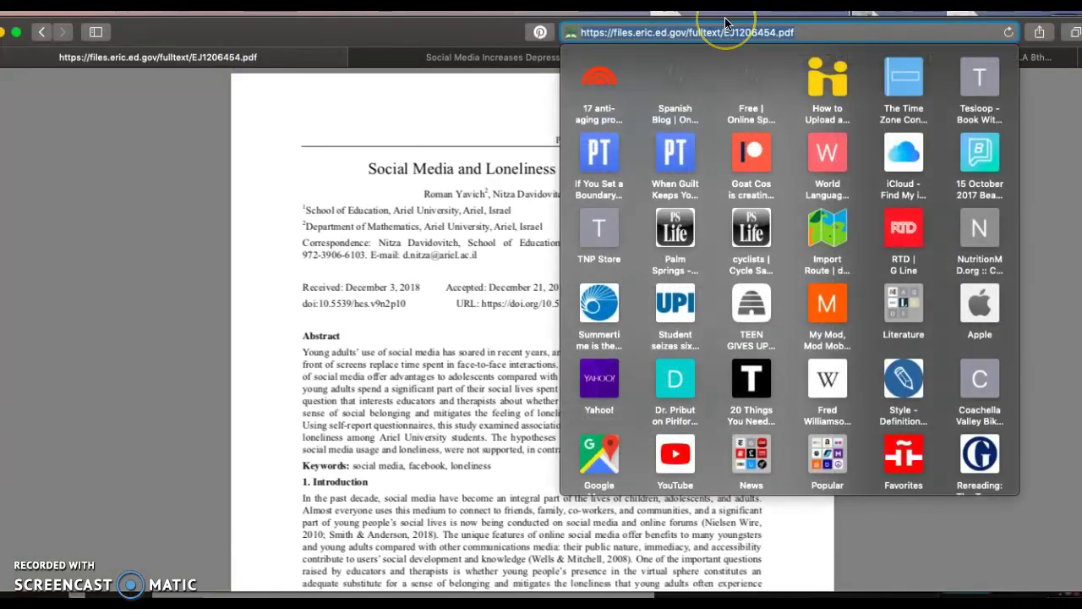
{"action": "left_click", "coordinate": [1061, 416]}
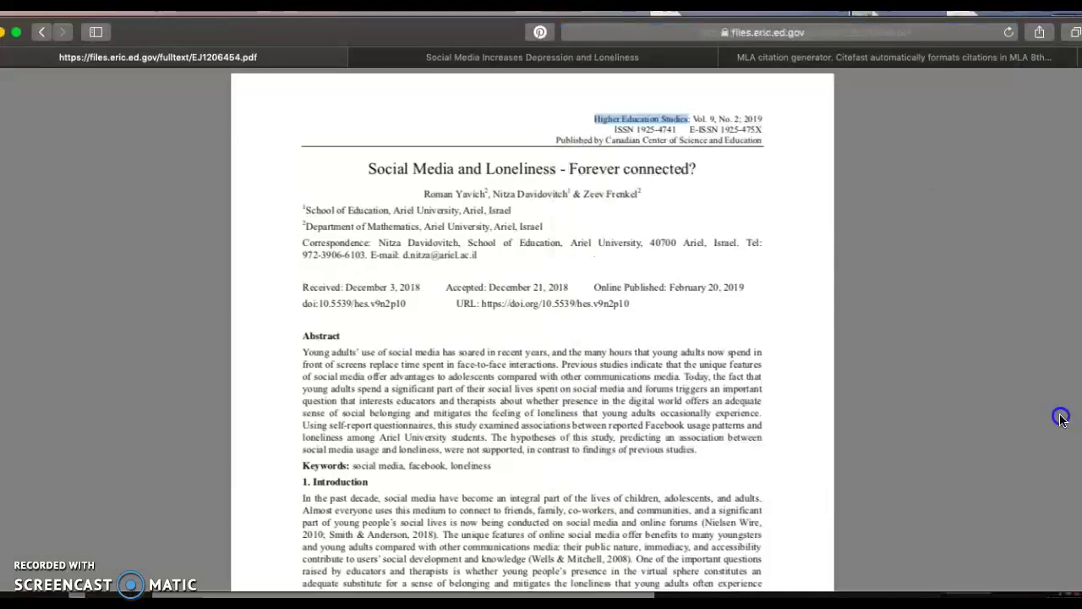
{"action": "left_click", "coordinate": [898, 57]}
{"action": "left_click", "coordinate": [338, 565]}
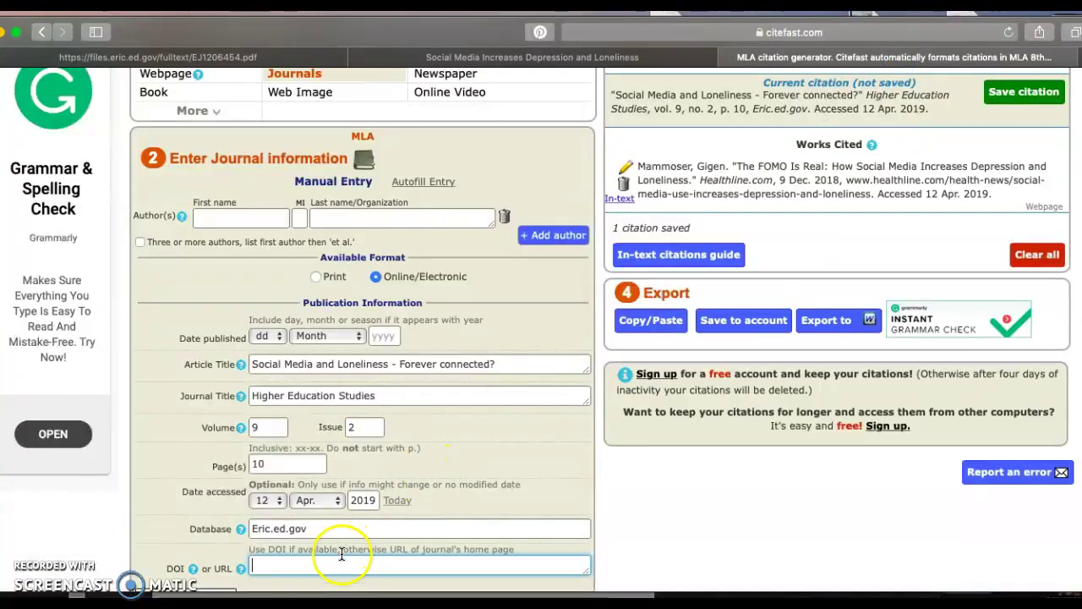
{"action": "key", "text": "super+v"}
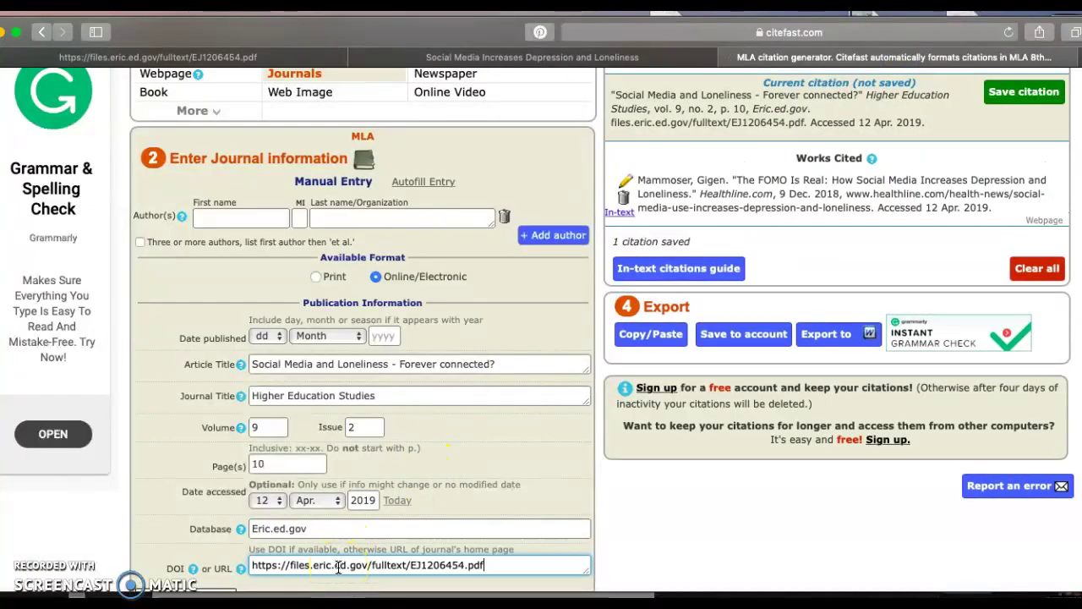
Look up the online publication date in the ERIC PDF and set the citation's Date published to 20 Feb. 2019.
{"action": "left_click", "coordinate": [280, 338]}
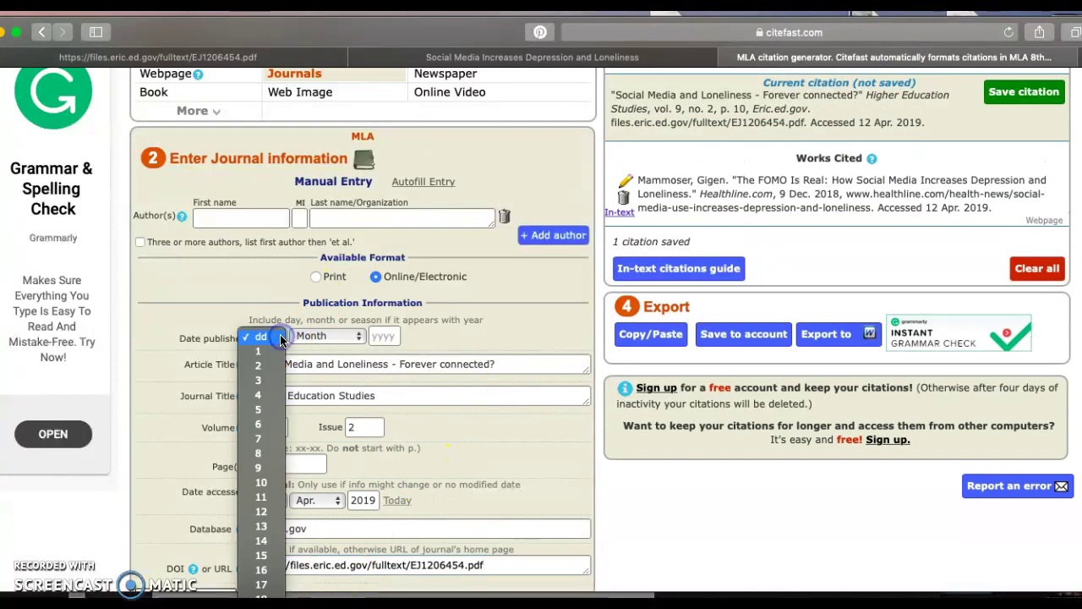
{"action": "left_click", "coordinate": [252, 56]}
{"action": "left_click", "coordinate": [256, 59]}
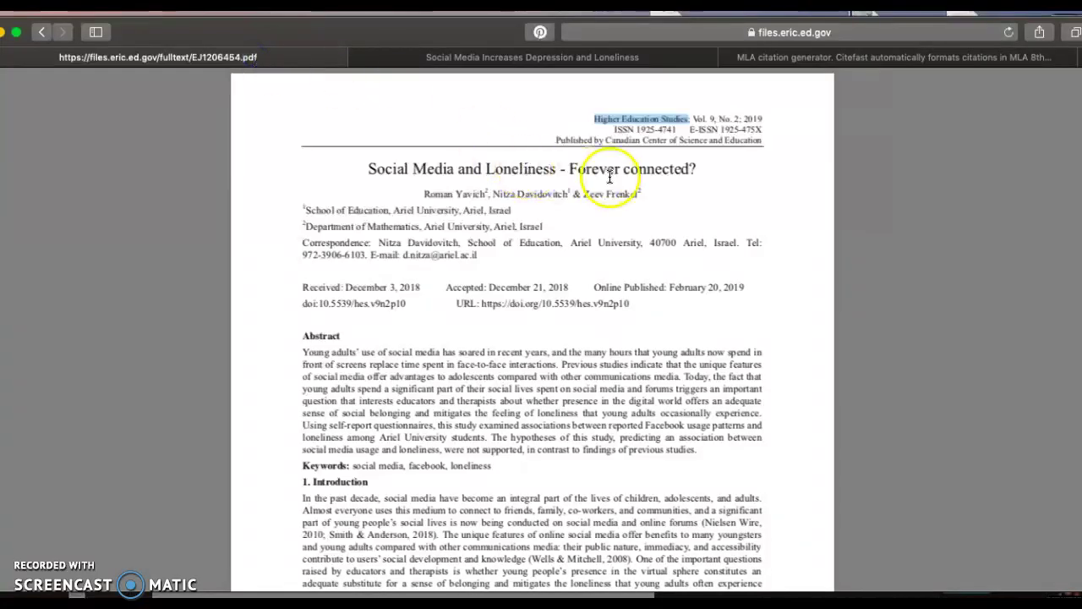
{"action": "scroll", "coordinate": [622, 222], "scroll_direction": "down", "scroll_amount": 1}
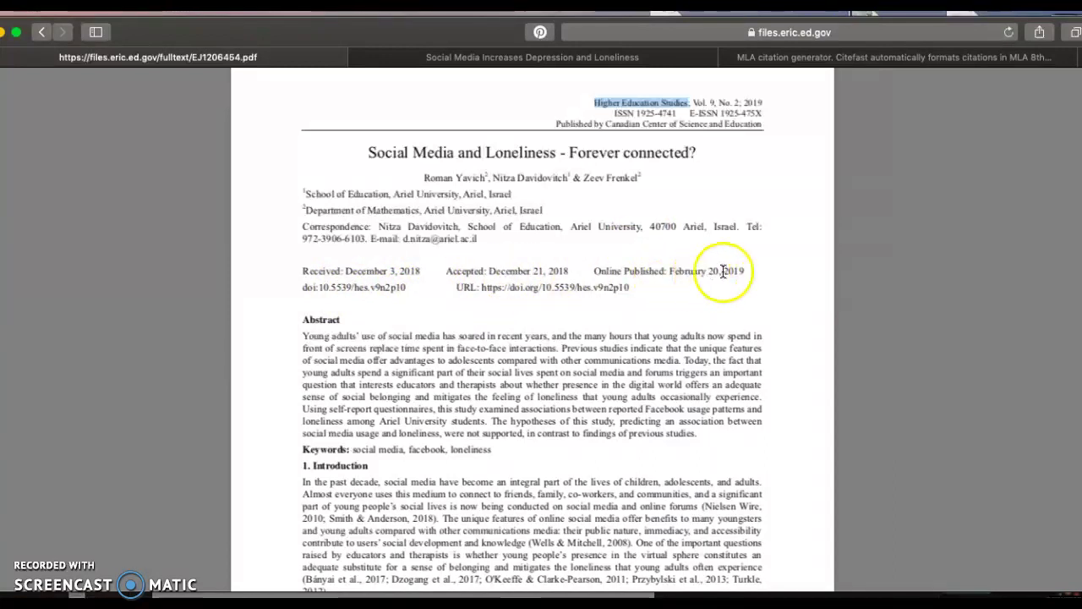
{"action": "left_click", "coordinate": [833, 60]}
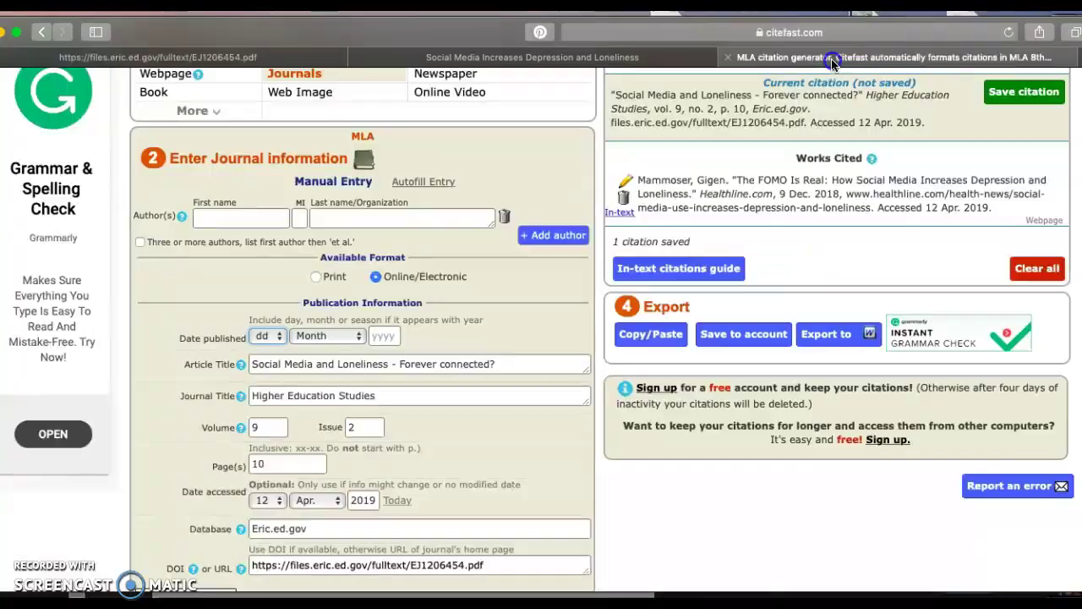
{"action": "left_click", "coordinate": [279, 336]}
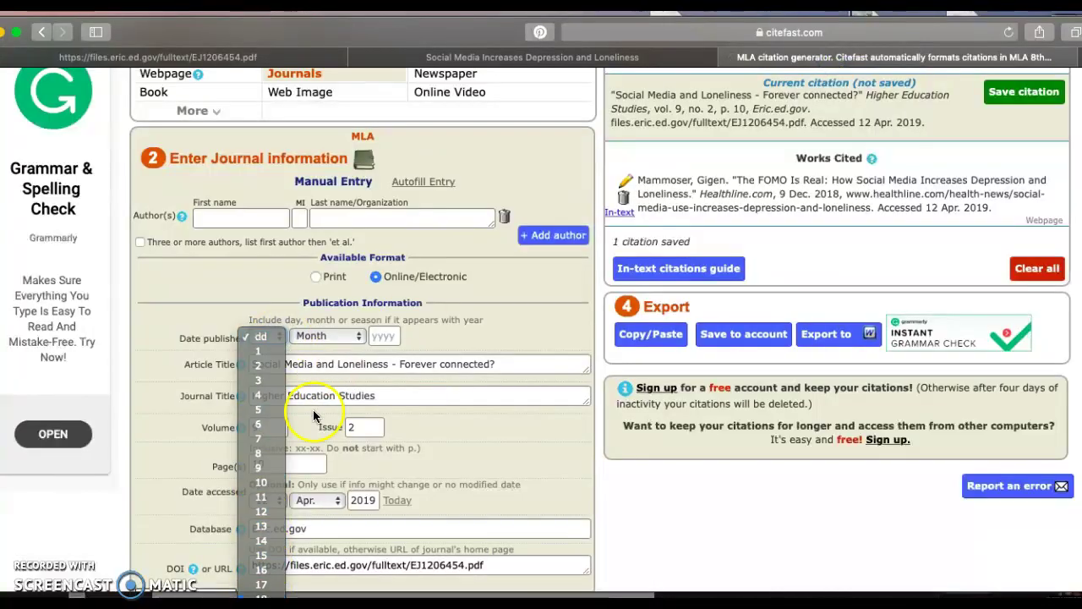
{"action": "left_click", "coordinate": [273, 410]}
{"action": "left_click", "coordinate": [341, 338]}
{"action": "left_click", "coordinate": [335, 365]}
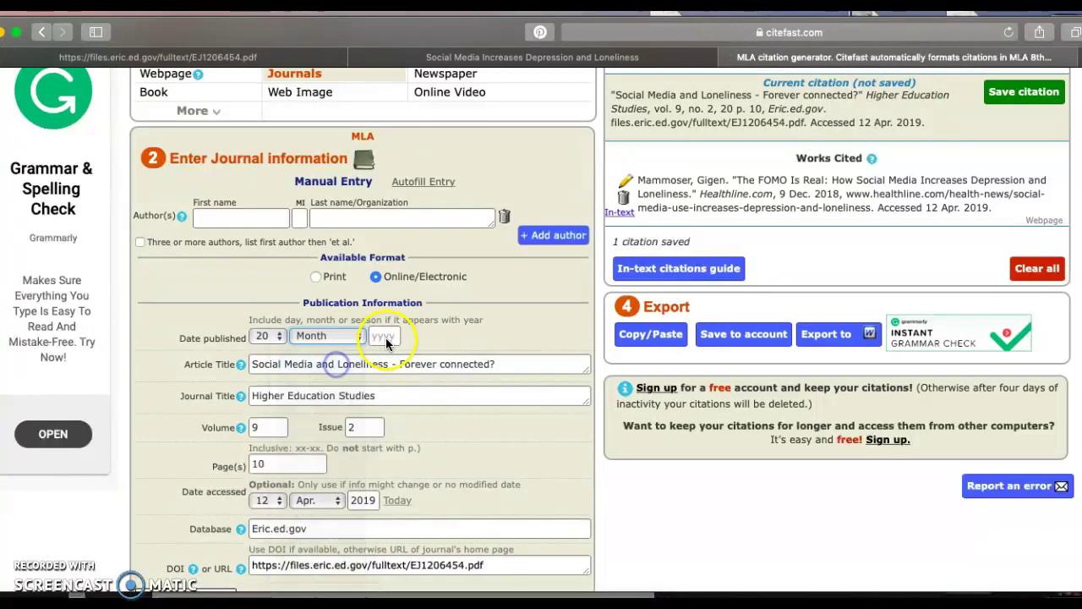
{"action": "left_click", "coordinate": [385, 337]}
{"action": "type", "text": "2019"}
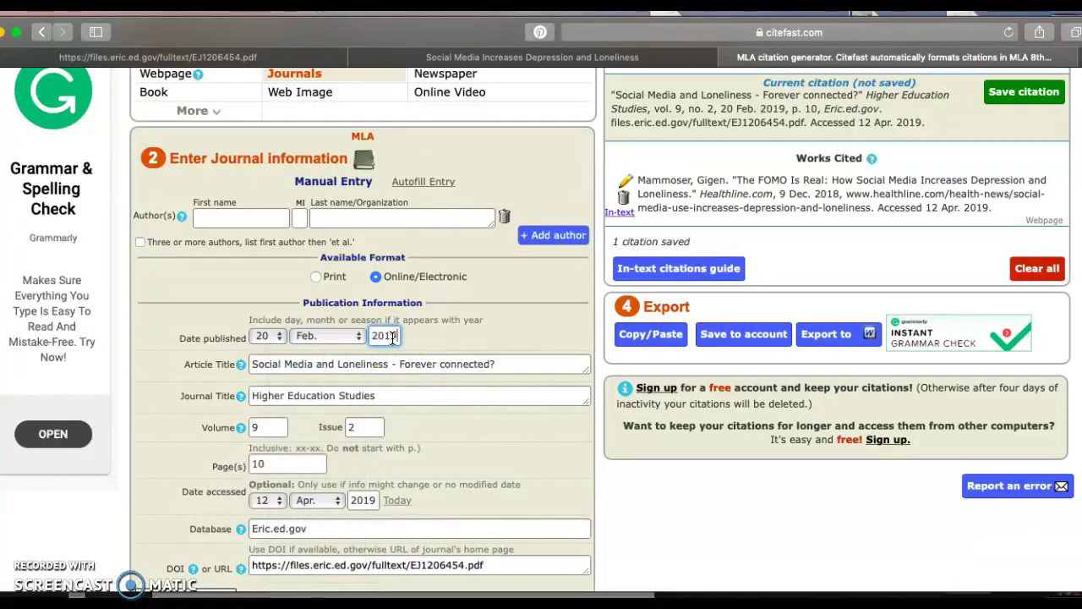
Fill in the first author's last and first name in the citation, taken from the ERIC PDF's author line.
{"action": "left_click", "coordinate": [259, 220]}
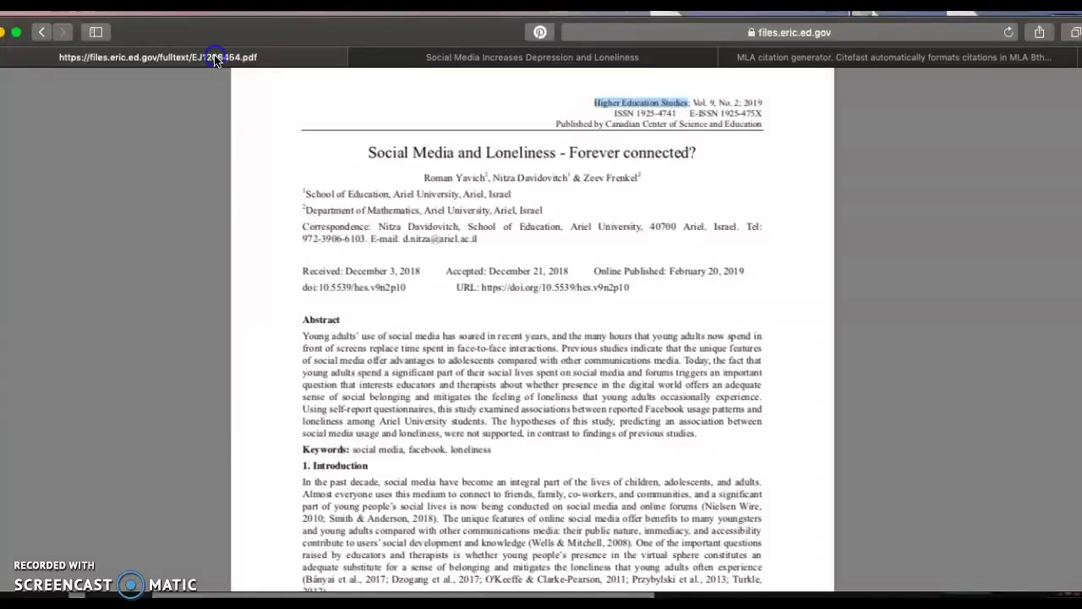
{"action": "left_click", "coordinate": [222, 57]}
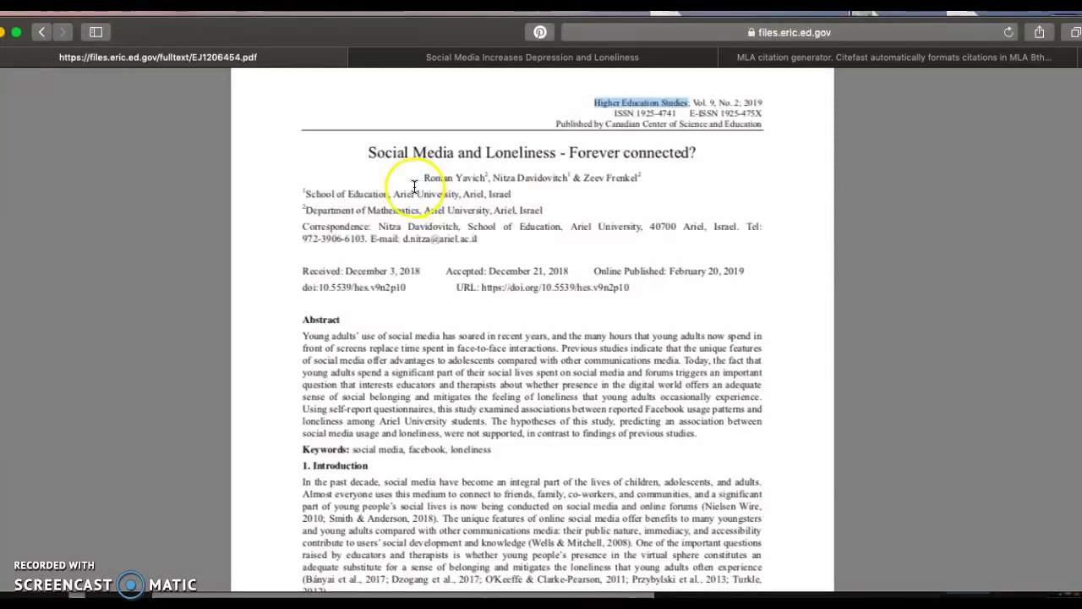
{"action": "left_click_drag", "start_coordinate": [456, 177], "coordinate": [487, 180]}
{"action": "key", "text": "super+c"}
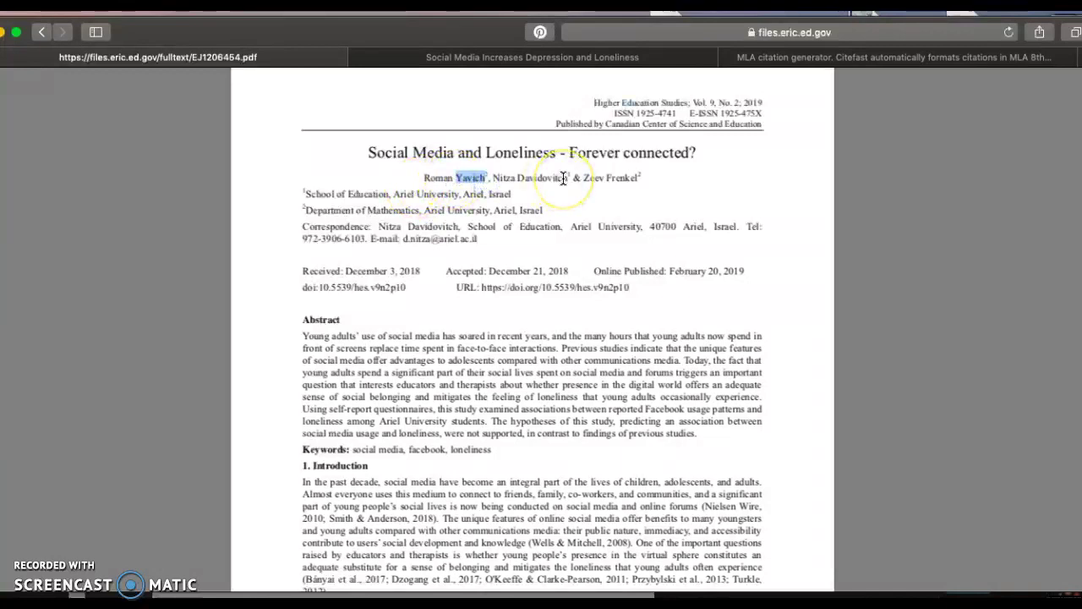
{"action": "left_click", "coordinate": [796, 58]}
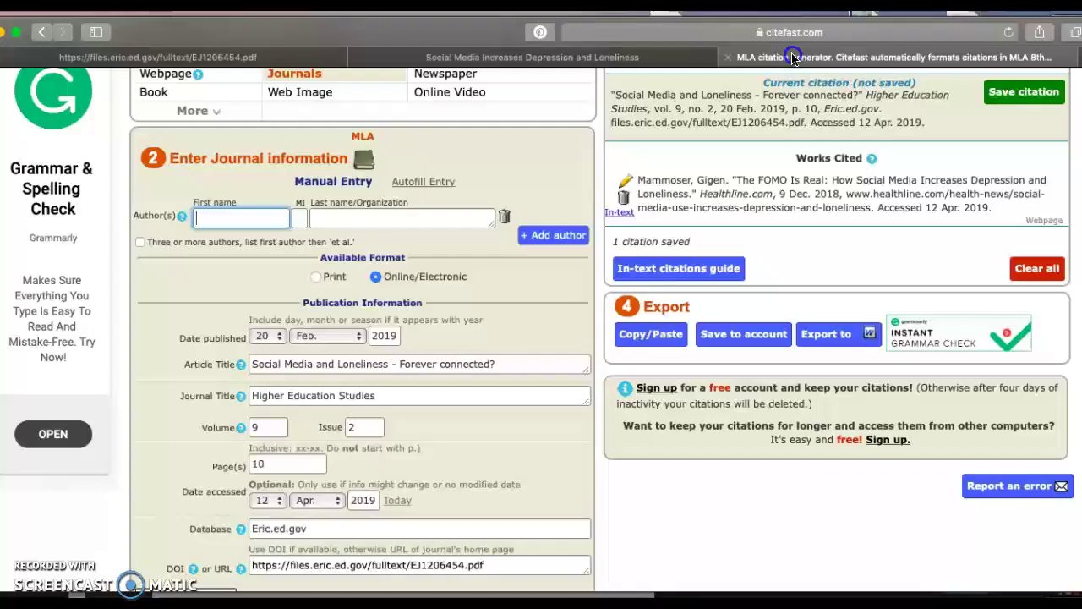
{"action": "left_click", "coordinate": [325, 218]}
{"action": "key", "text": "super+v"}
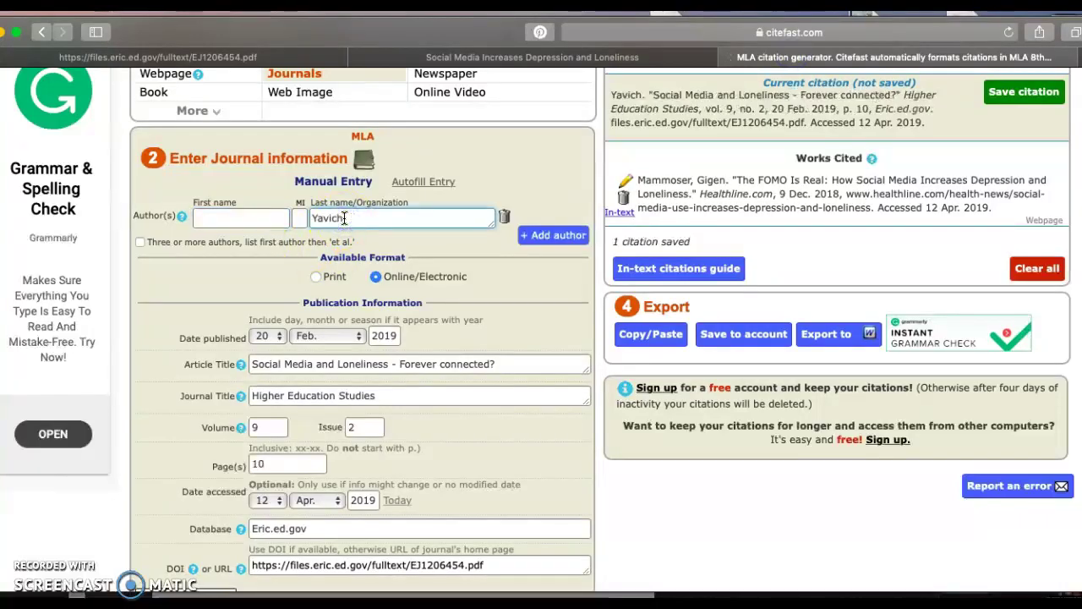
{"action": "left_click", "coordinate": [229, 216]}
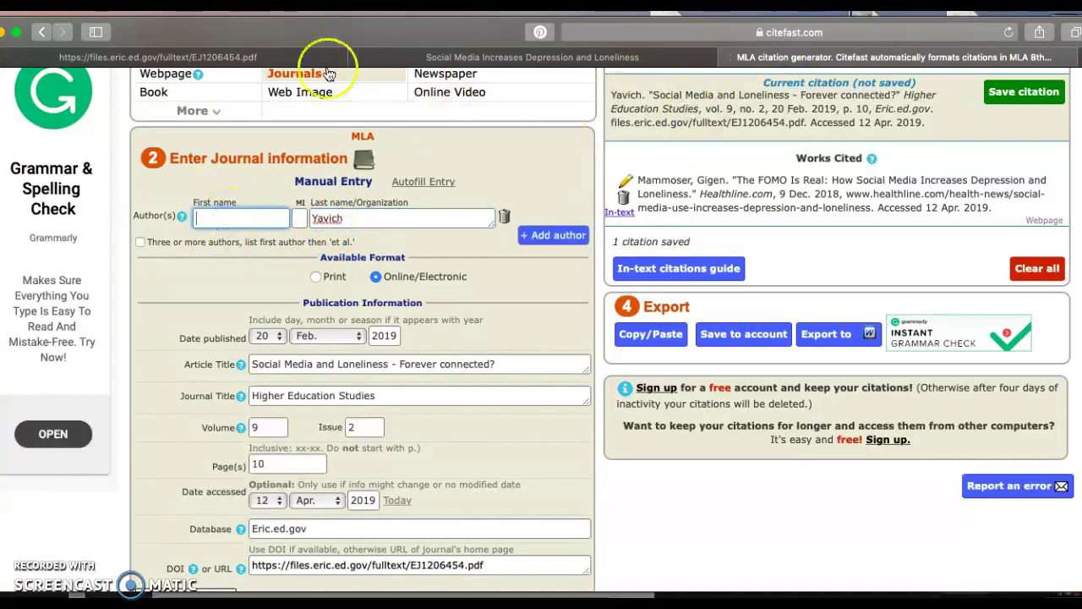
{"action": "left_click", "coordinate": [287, 57]}
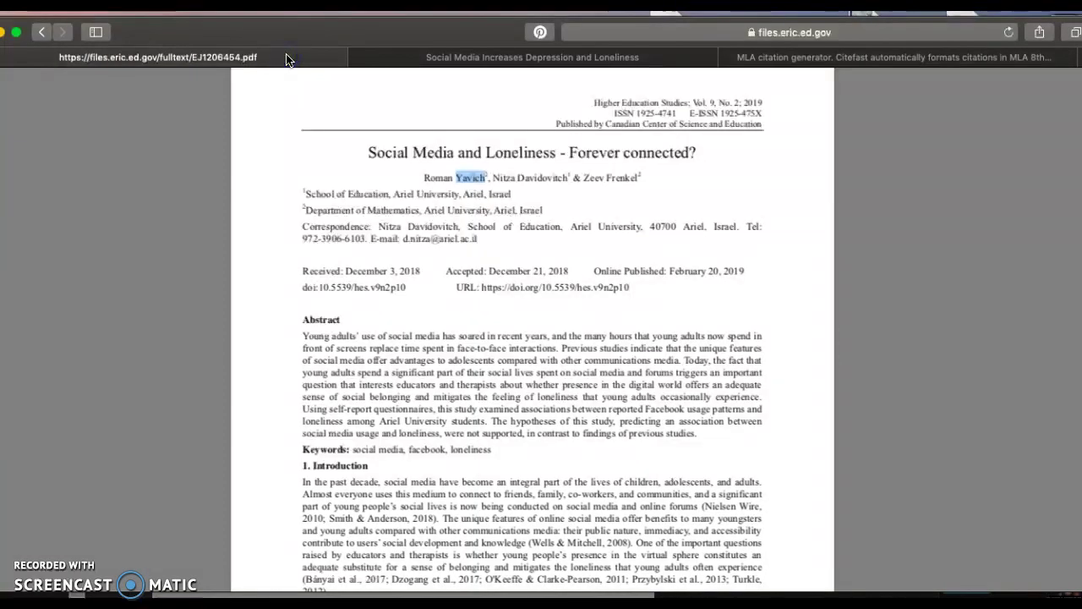
{"action": "left_click", "coordinate": [866, 56]}
{"action": "type", "text": "Roman"}
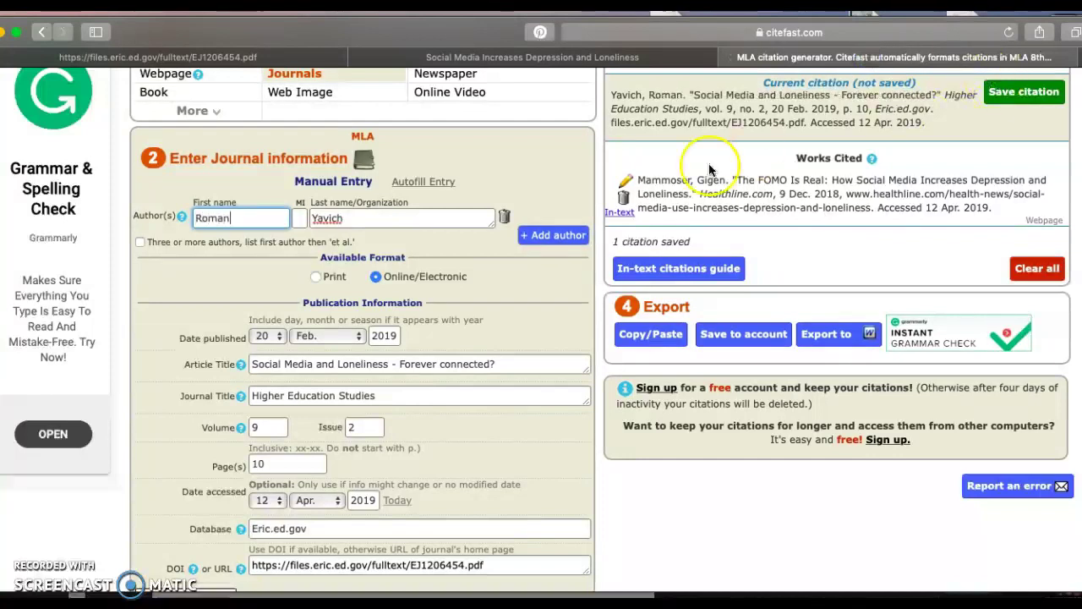
Add a second author to the citation and fill in that author's last and first name from the PDF.
{"action": "left_click", "coordinate": [553, 235]}
{"action": "left_click", "coordinate": [349, 242]}
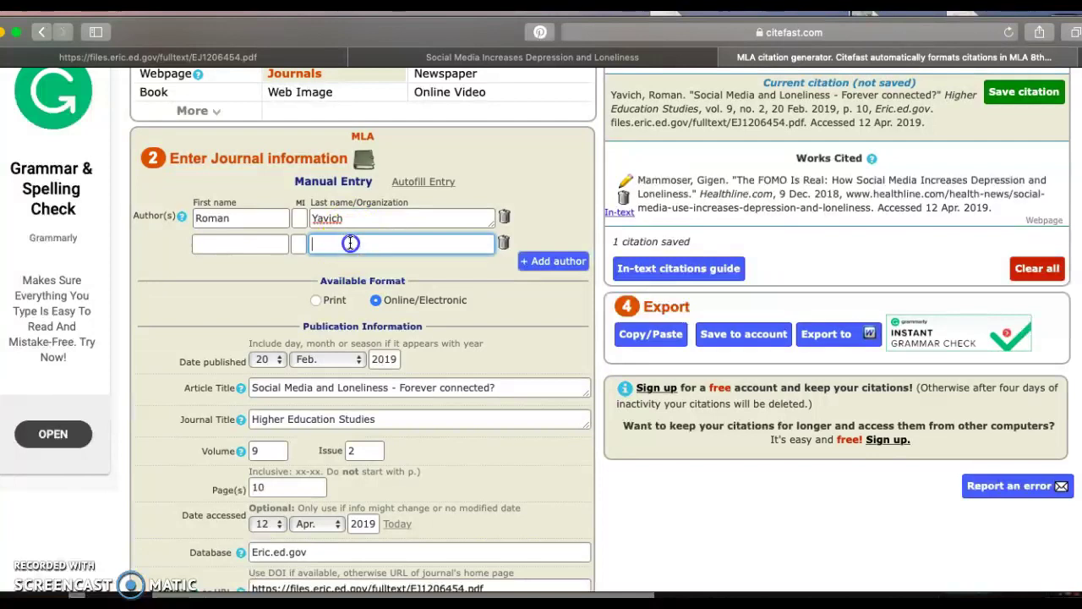
{"action": "left_click", "coordinate": [270, 60]}
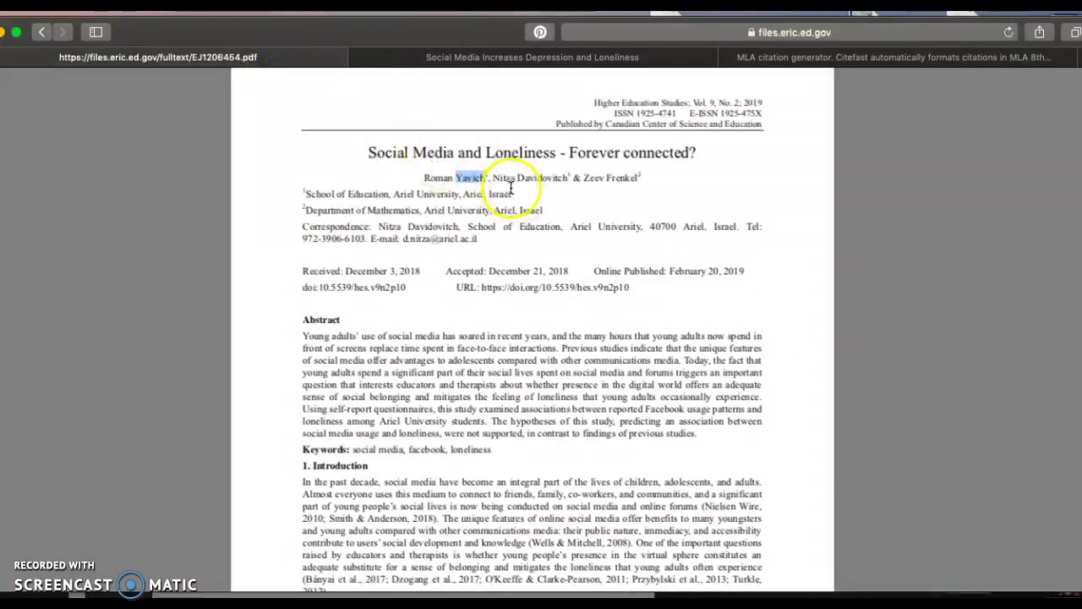
{"action": "left_click_drag", "start_coordinate": [517, 178], "coordinate": [568, 177]}
{"action": "key", "text": "ctrl+c"}
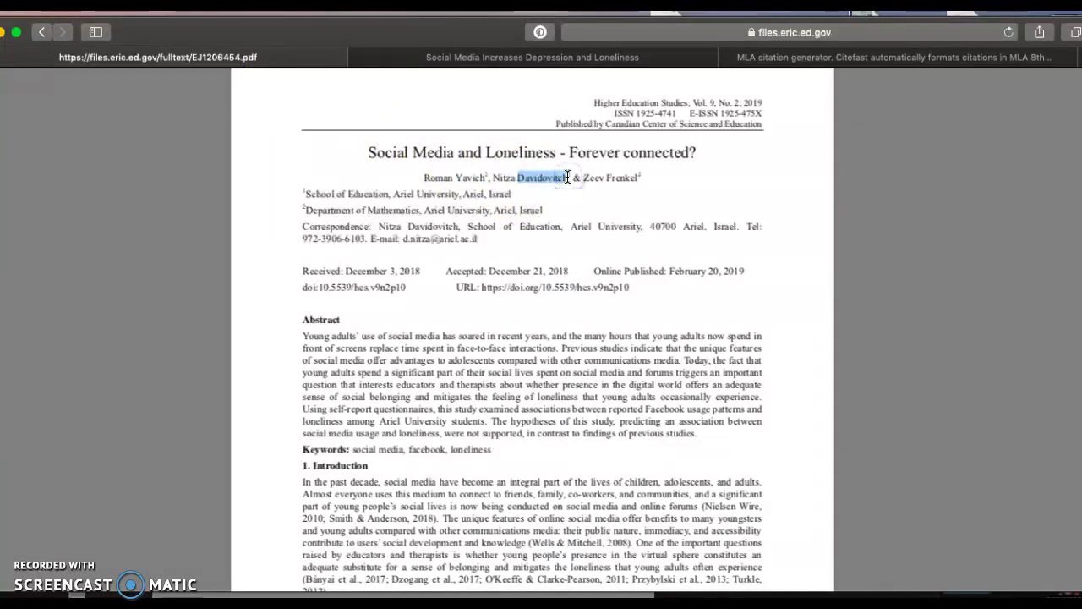
{"action": "left_click", "coordinate": [934, 59]}
{"action": "key", "text": "ctrl+v"}
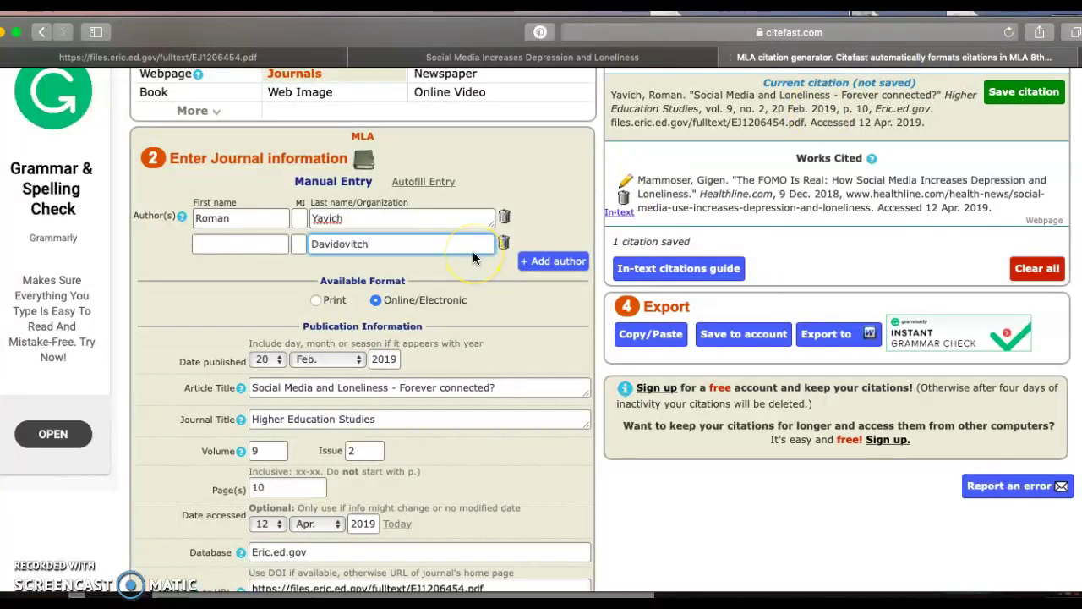
{"action": "left_click", "coordinate": [256, 243]}
{"action": "type", "text": "Nitza"}
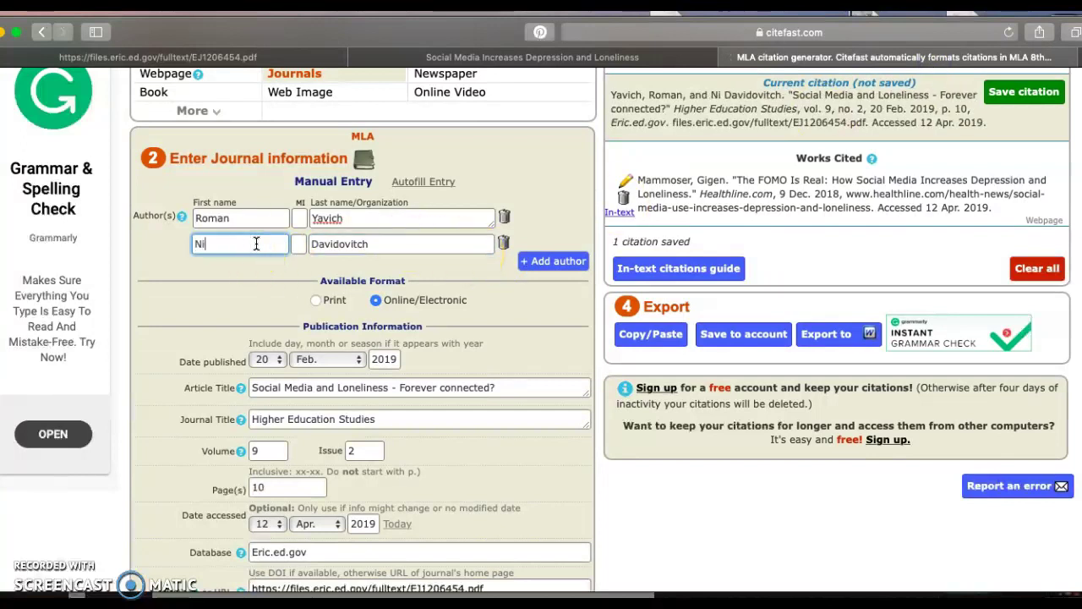
Add a third author to the citation and fill in that author's last and first name from the ERIC PDF's author line.
{"action": "left_click", "coordinate": [549, 261]}
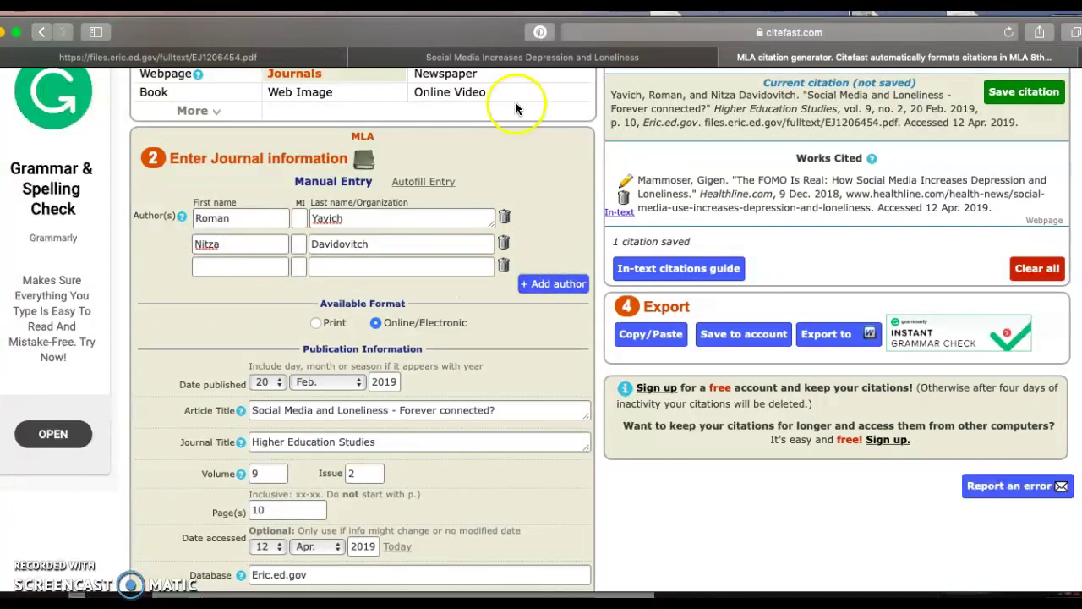
{"action": "left_click", "coordinate": [228, 57]}
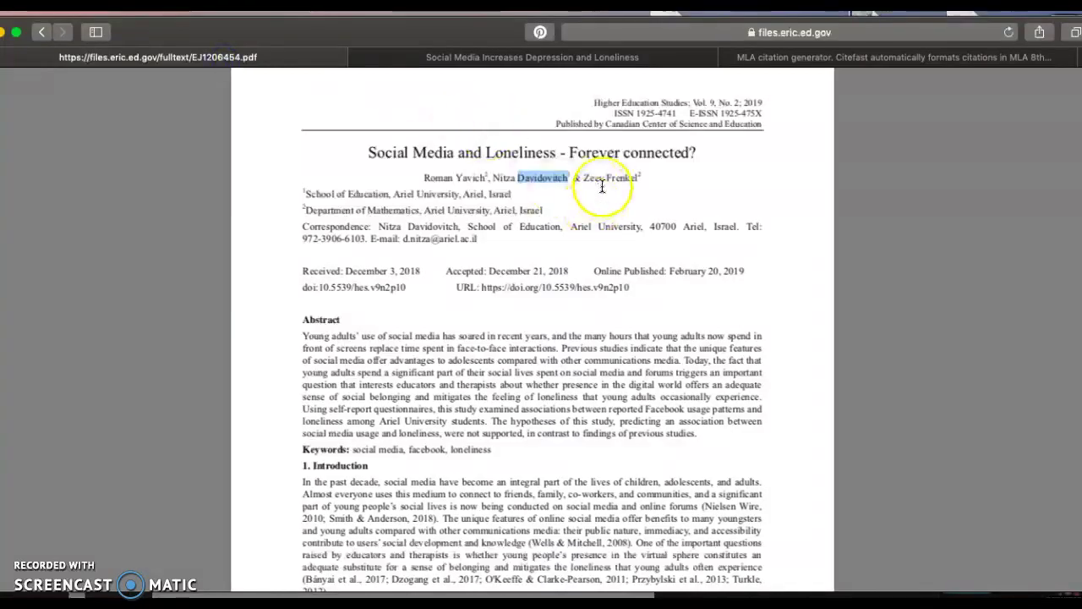
{"action": "left_click_drag", "start_coordinate": [607, 178], "coordinate": [701, 176]}
{"action": "key", "text": "super+c"}
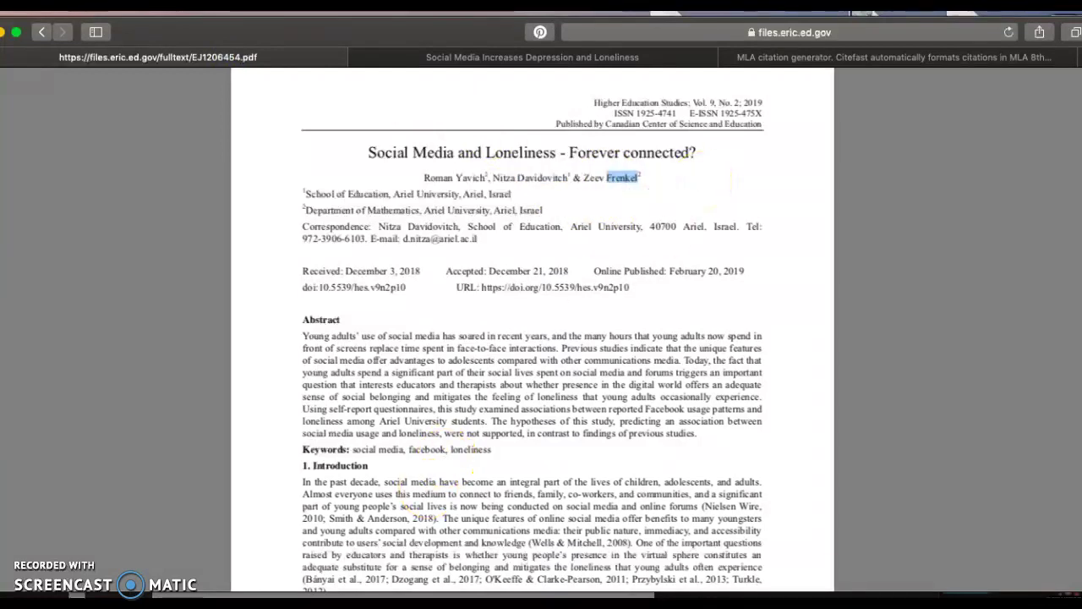
{"action": "left_click", "coordinate": [860, 58]}
{"action": "left_click", "coordinate": [440, 268]}
{"action": "key", "text": "super+v"}
{"action": "left_click", "coordinate": [252, 267]}
{"action": "type", "text": "Z"}
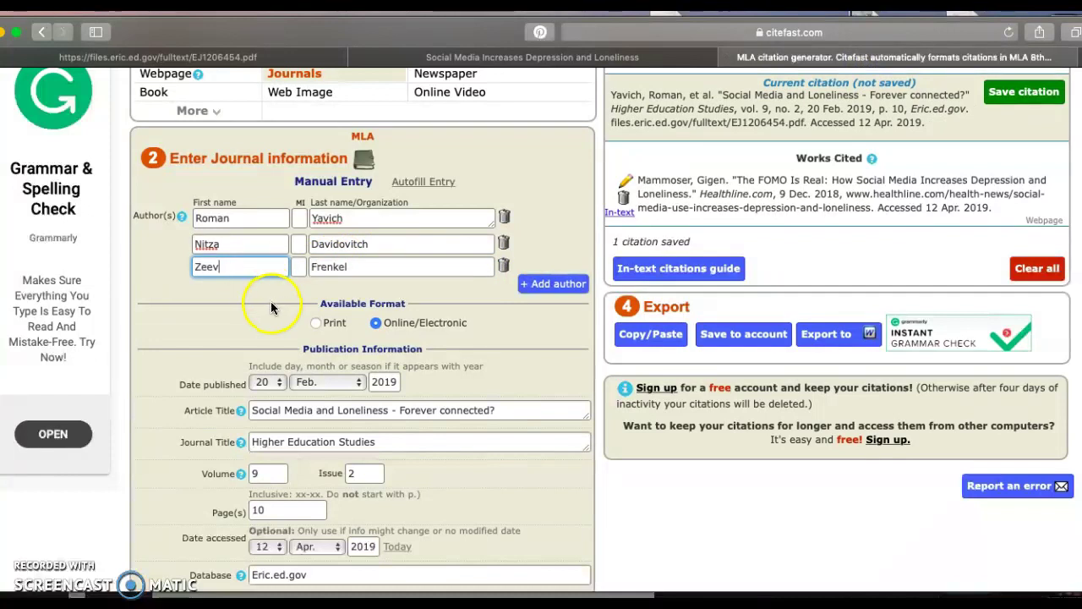
Check the completed journal entry and save the citation to the Works Cited list.
{"action": "scroll", "coordinate": [270, 301], "scroll_direction": "down", "scroll_amount": 1}
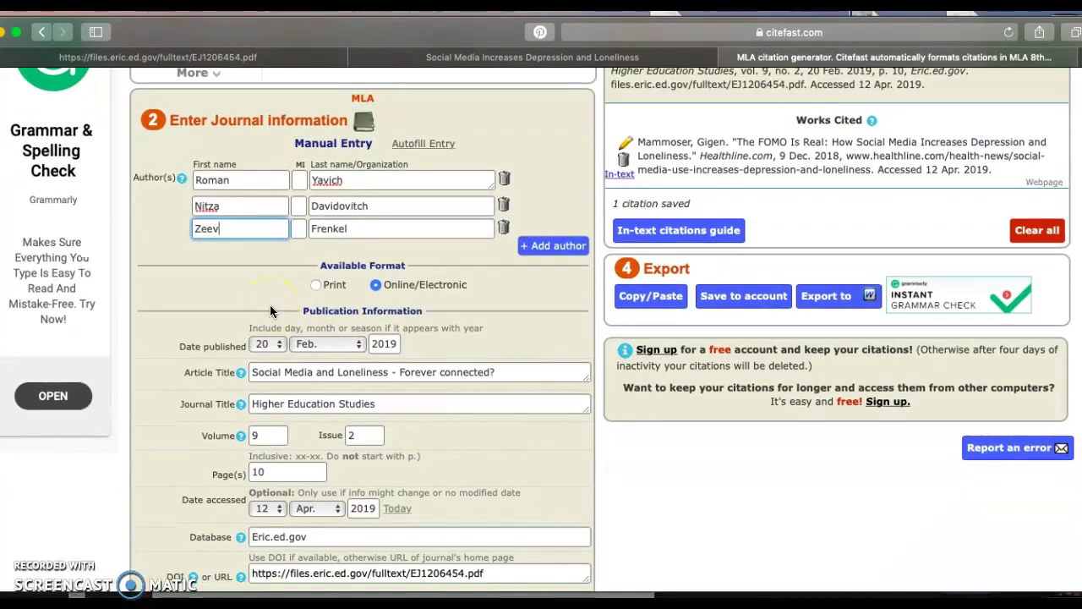
{"action": "scroll", "coordinate": [271, 309], "scroll_direction": "down", "scroll_amount": 2}
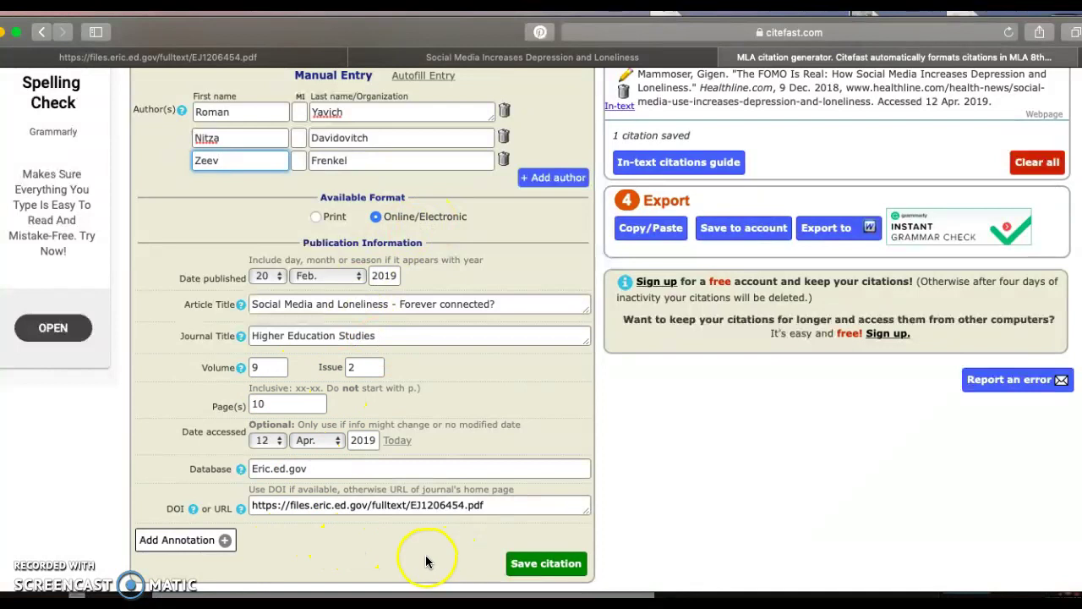
{"action": "left_click", "coordinate": [547, 563]}
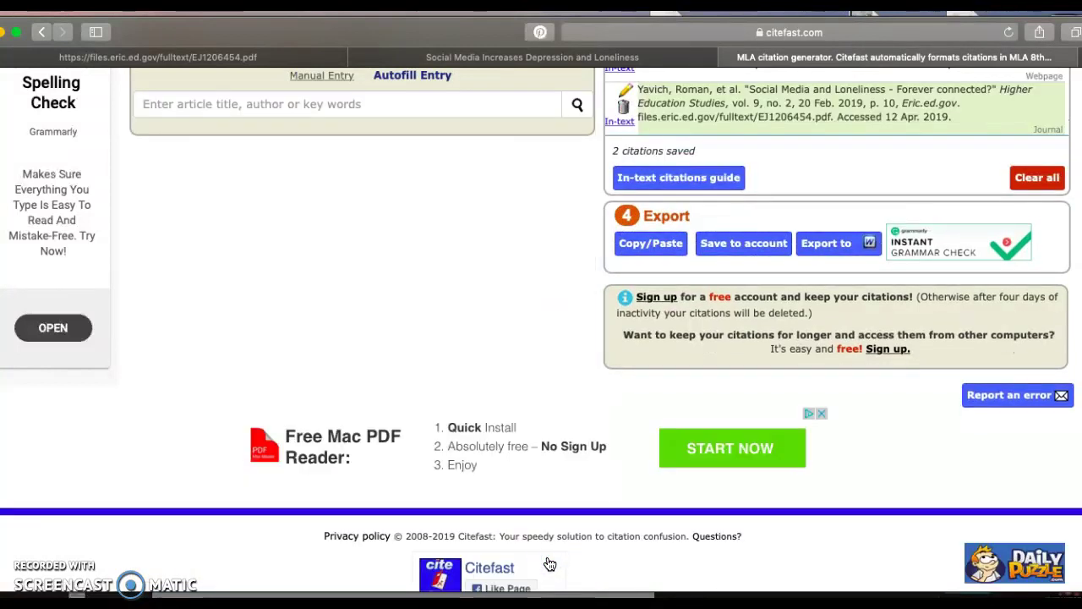
{"action": "scroll", "coordinate": [572, 394], "scroll_direction": "up", "scroll_amount": 5}
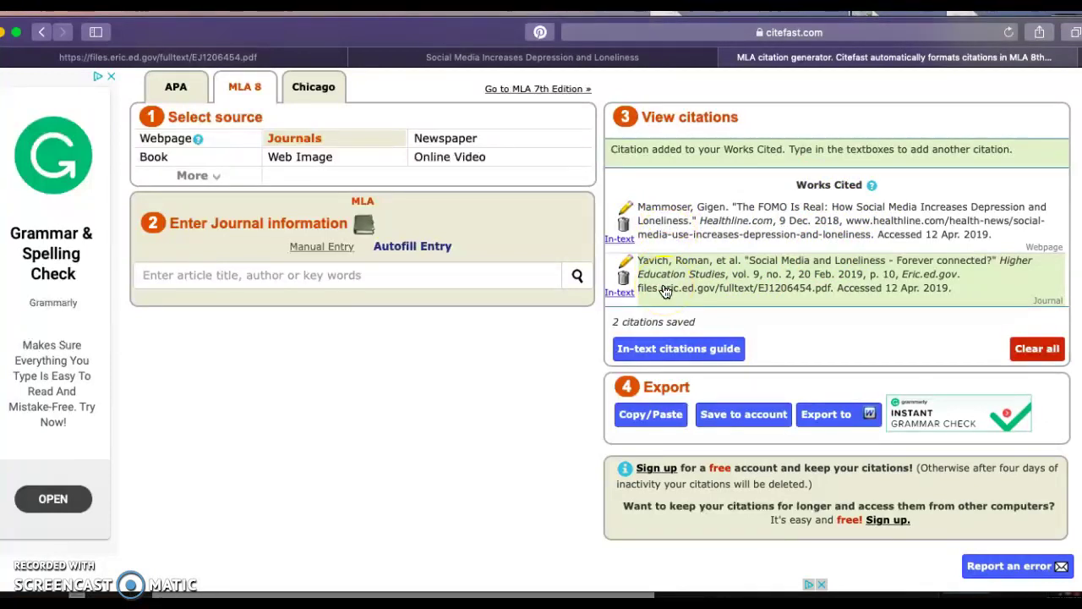
View the in-text citations guide with the parenthetical references for both saved sources, and close it.
{"action": "left_click", "coordinate": [675, 353]}
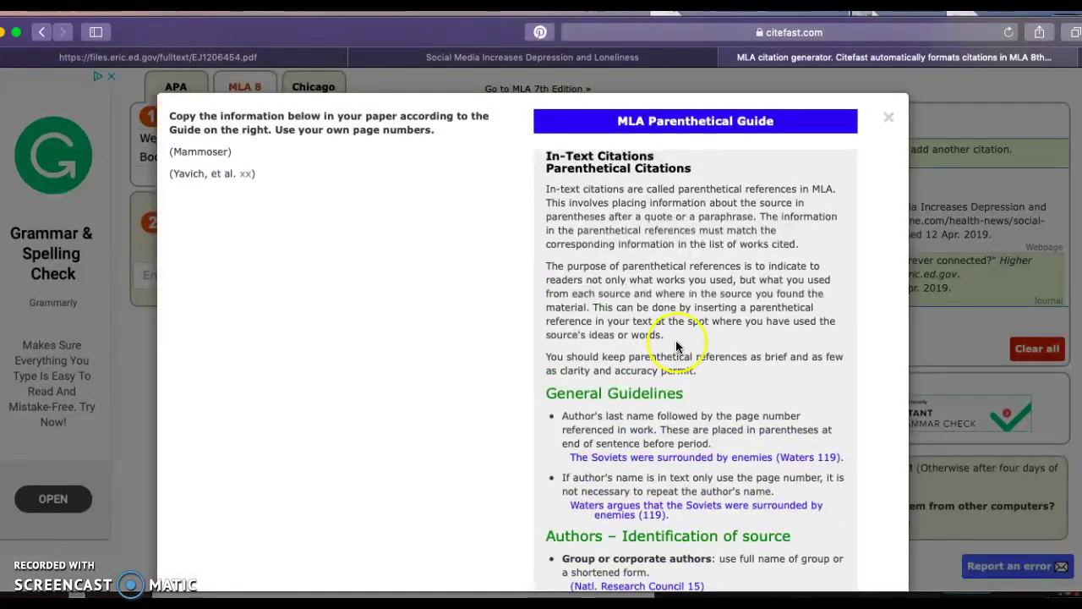
{"action": "scroll", "coordinate": [680, 346], "scroll_direction": "down", "scroll_amount": 3}
{"action": "scroll", "coordinate": [681, 343], "scroll_direction": "up", "scroll_amount": 3}
{"action": "left_click", "coordinate": [887, 119]}
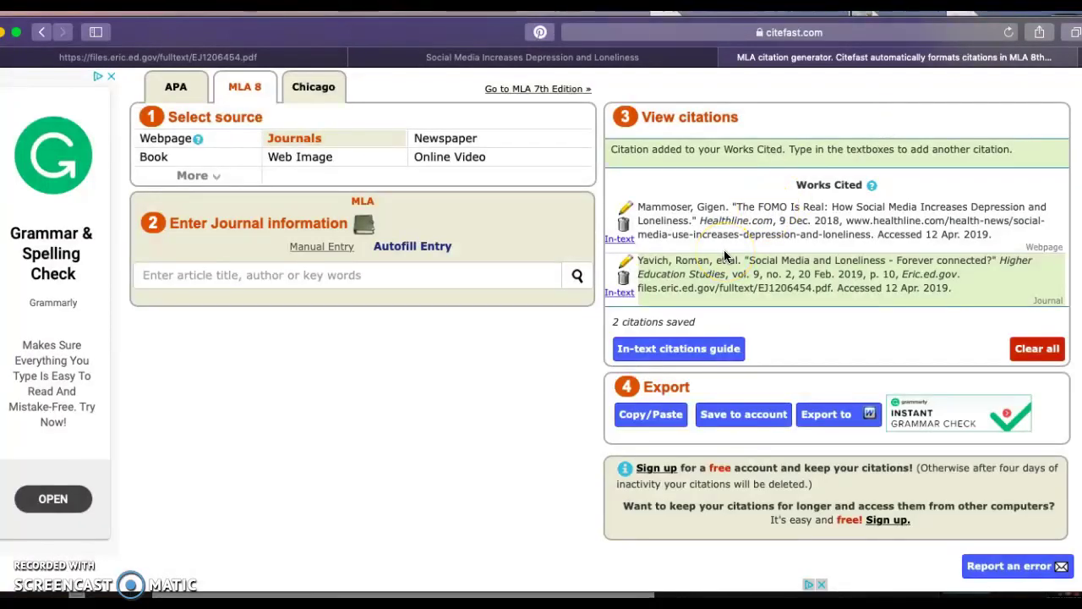
Open the copy-and-paste export of the Works Cited list and select all of its text.
{"action": "left_click", "coordinate": [651, 415]}
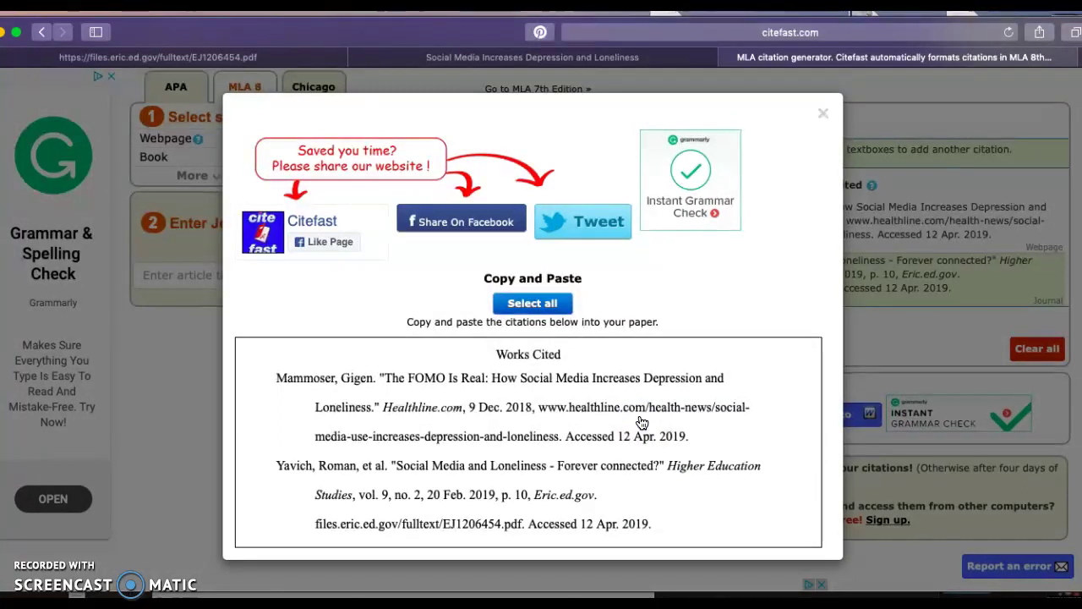
{"action": "left_click", "coordinate": [517, 304]}
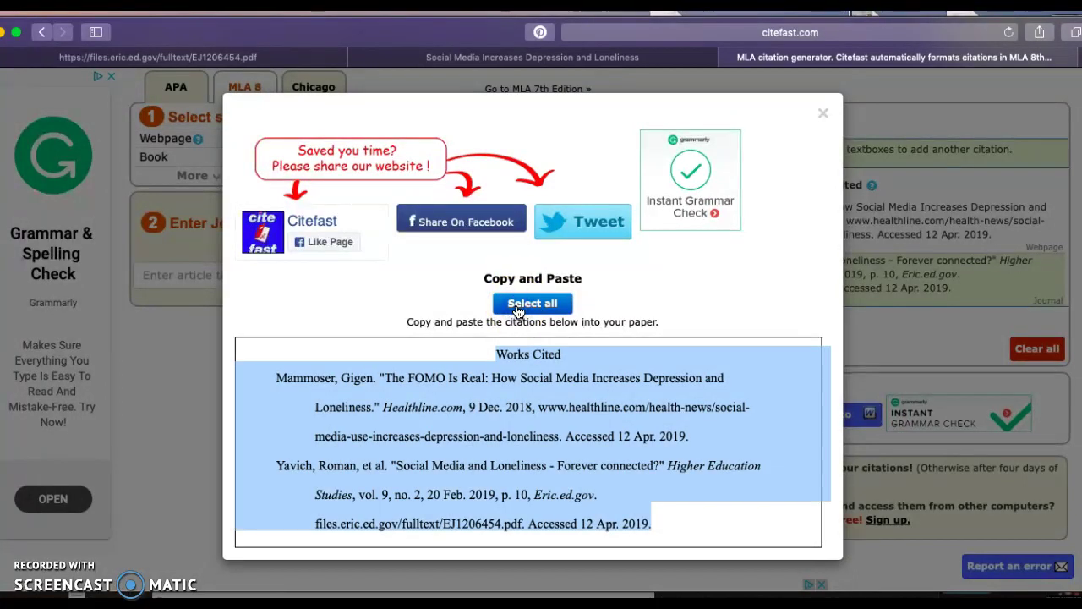
{"action": "left_click", "coordinate": [516, 384]}
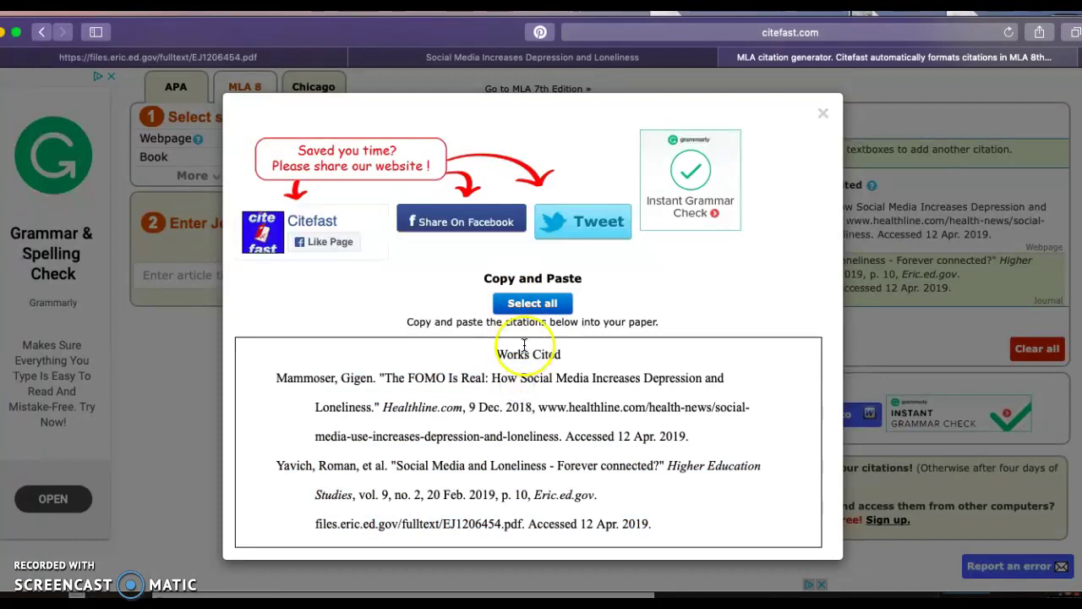
{"action": "left_click", "coordinate": [531, 302]}
{"action": "left_click", "coordinate": [497, 404]}
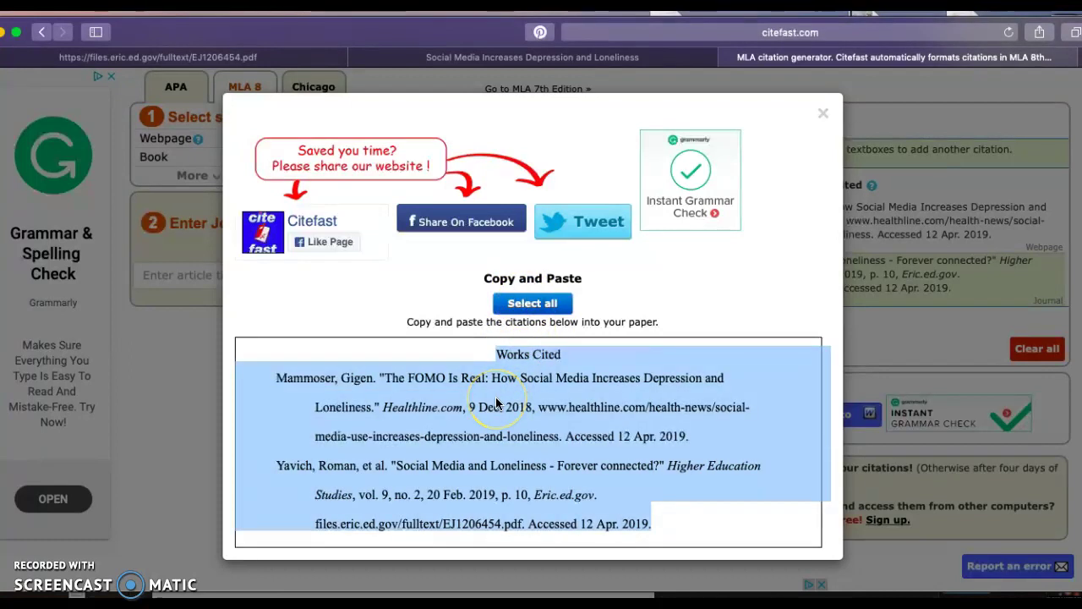
{"action": "left_click", "coordinate": [497, 400]}
{"action": "left_click", "coordinate": [541, 309]}
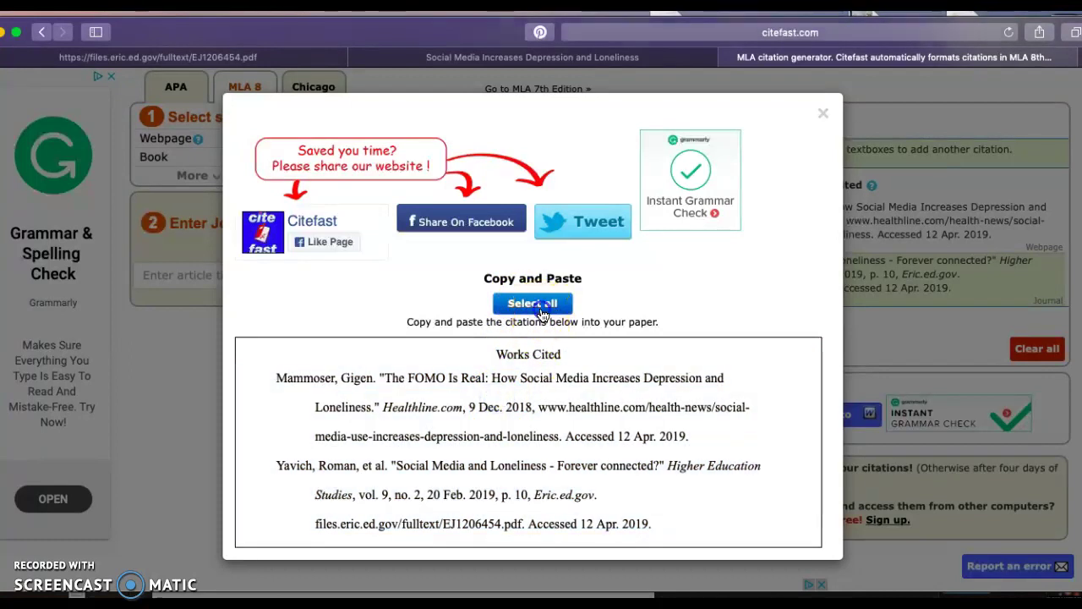